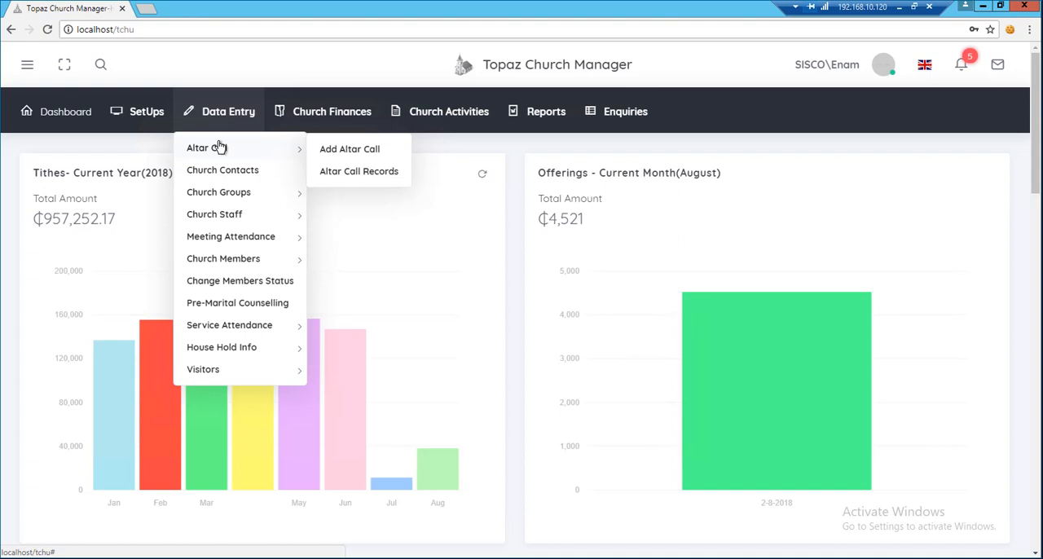
Start a new altar call record and set its altar call date to 11-May-2018.
left_click(343, 149)
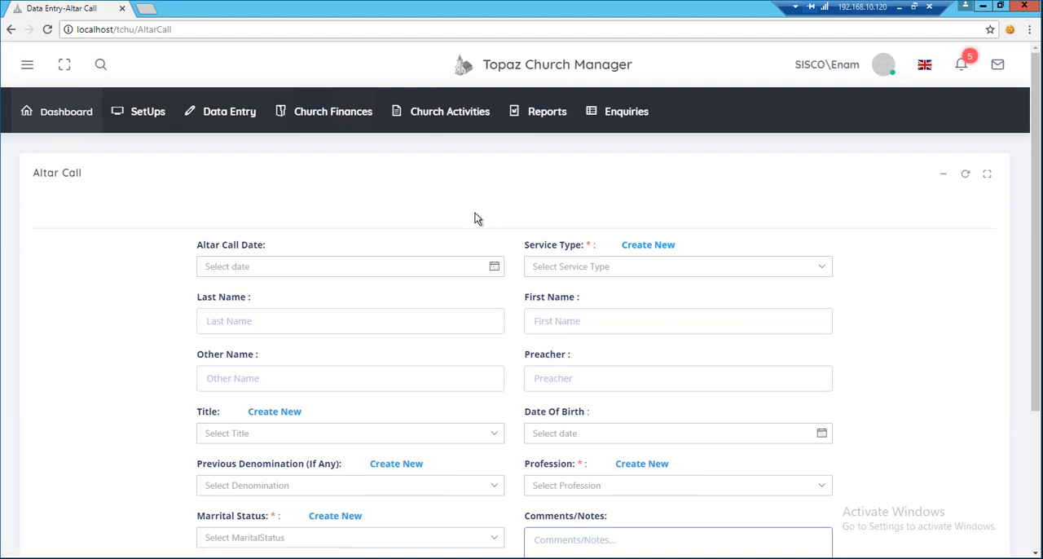
left_click(494, 268)
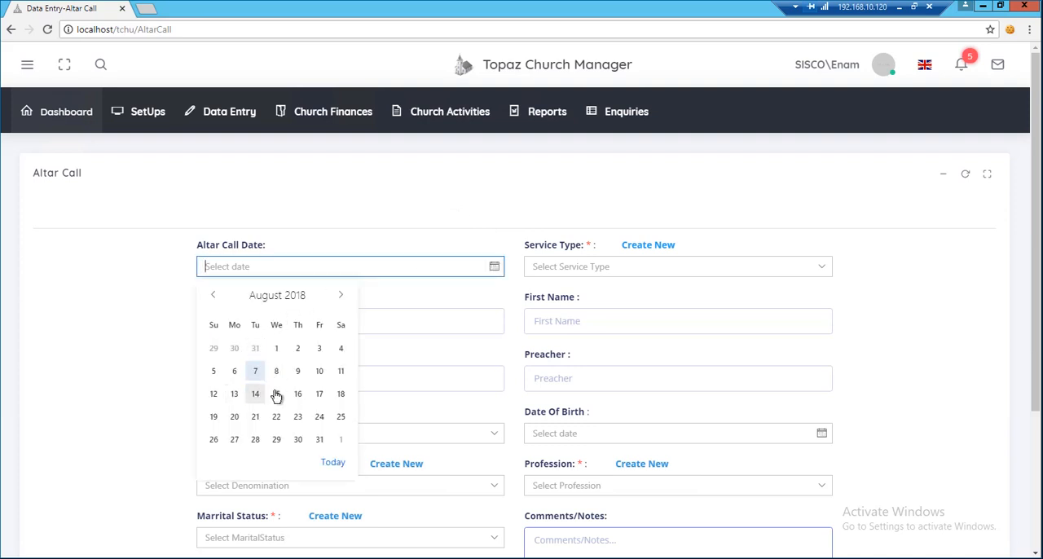
left_click(217, 297)
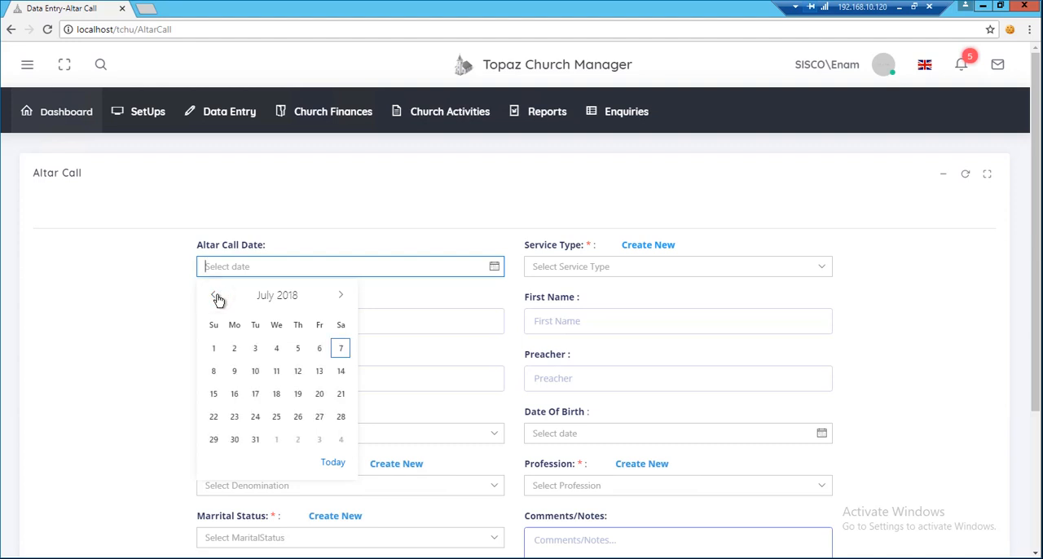
left_click(215, 296)
left_click(215, 296)
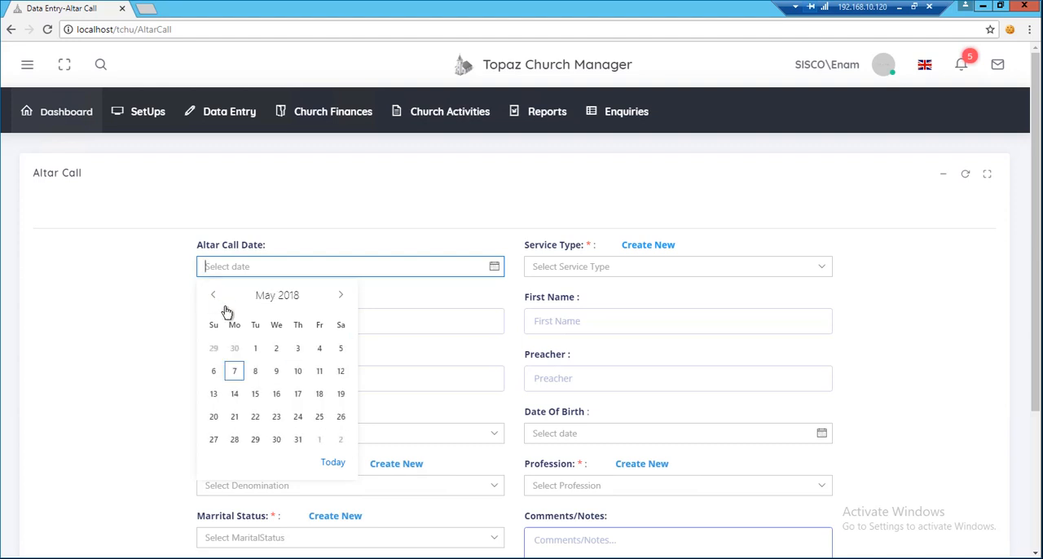
left_click(321, 372)
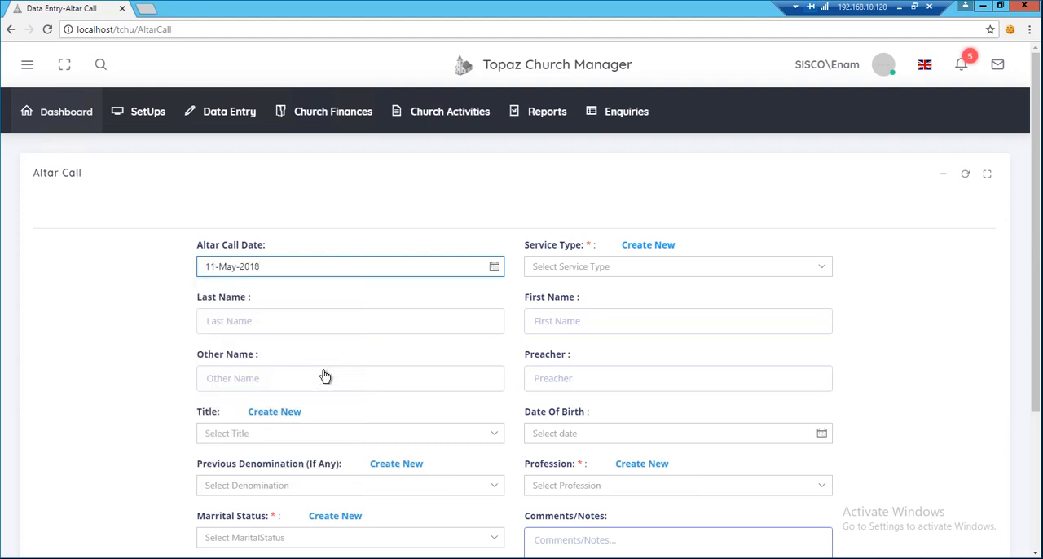
Set the record's service type to Youth service.
left_click(823, 269)
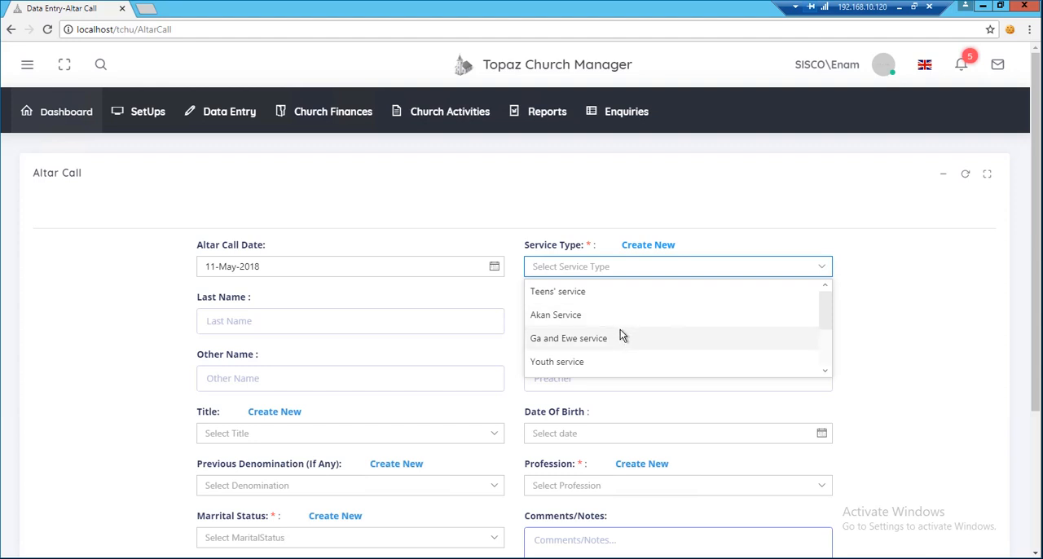
scroll(620, 336, "down", 3)
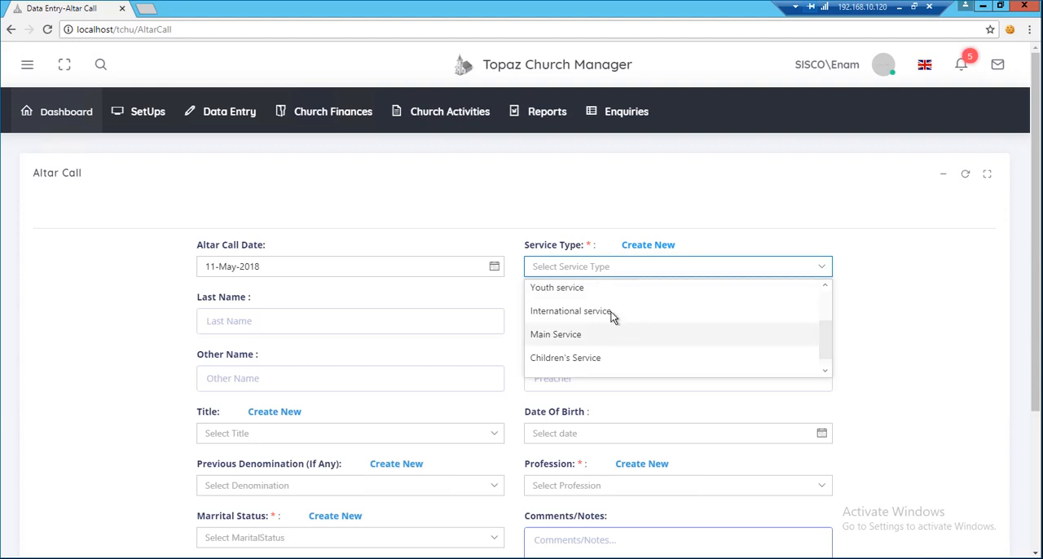
left_click(598, 289)
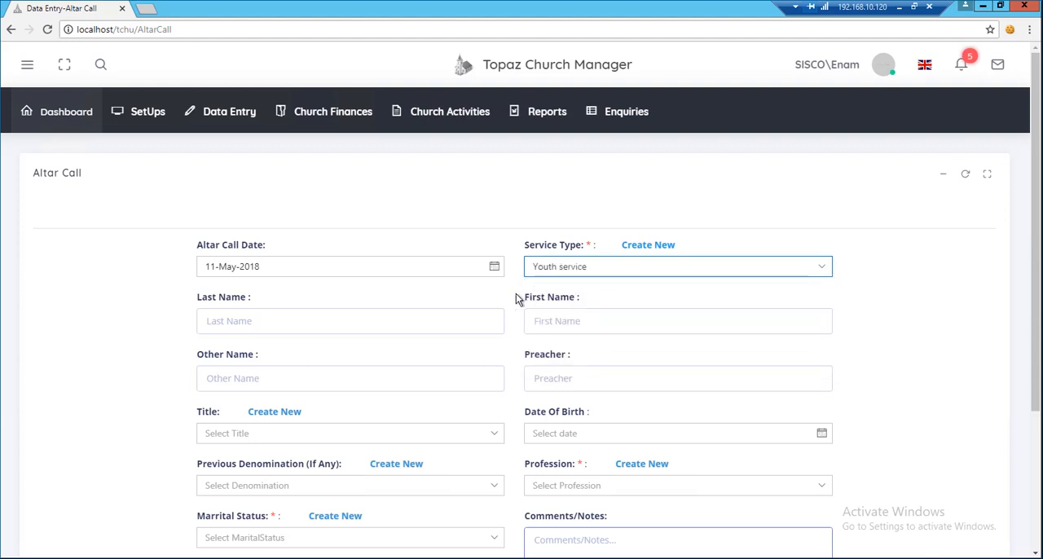
Enter the person's last name and first name, and fill in the preacher's name from the saved suggestion.
left_click(351, 324)
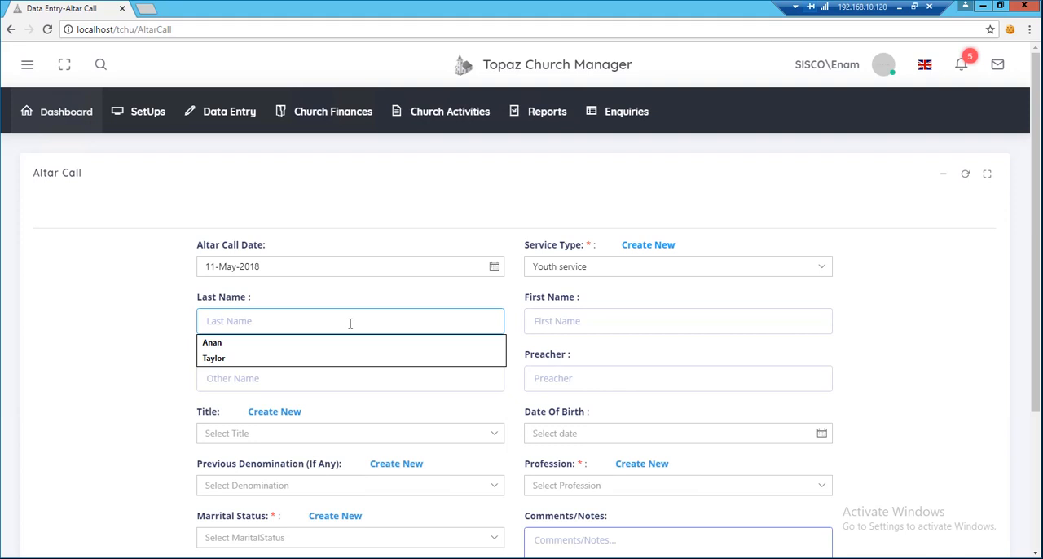
left_click(312, 360)
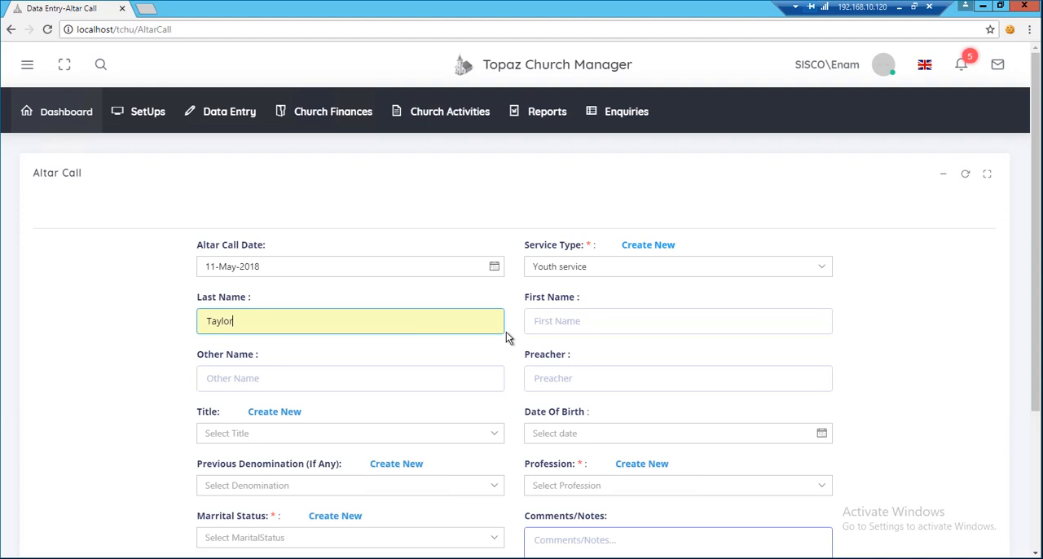
left_click(595, 321)
type("Moni")
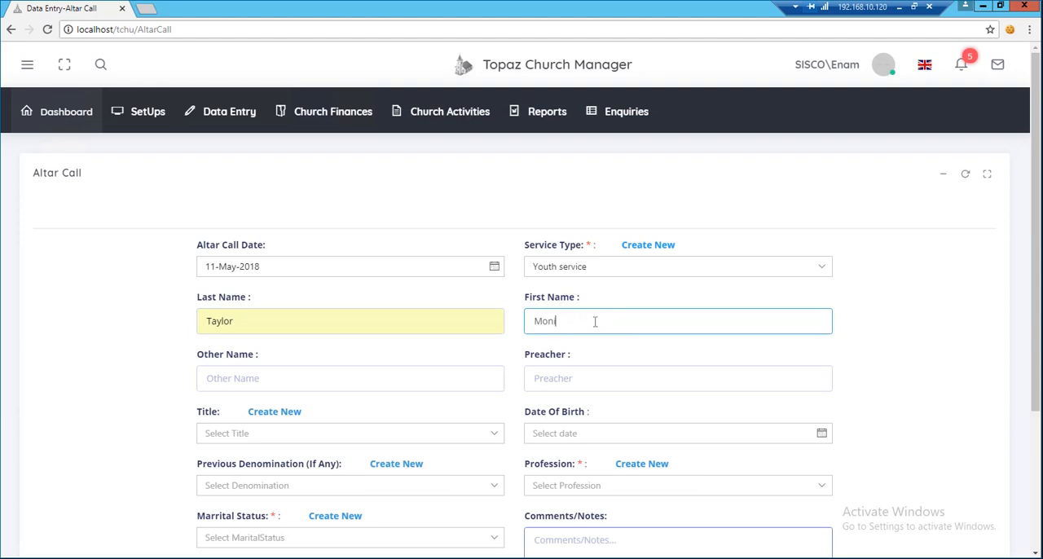
type("ca")
left_click(573, 377)
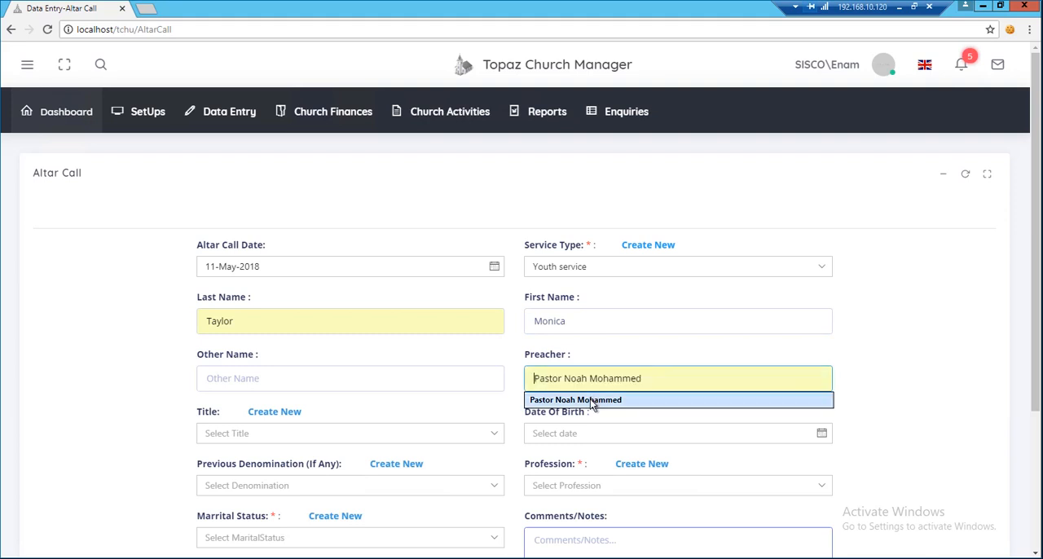
left_click(590, 399)
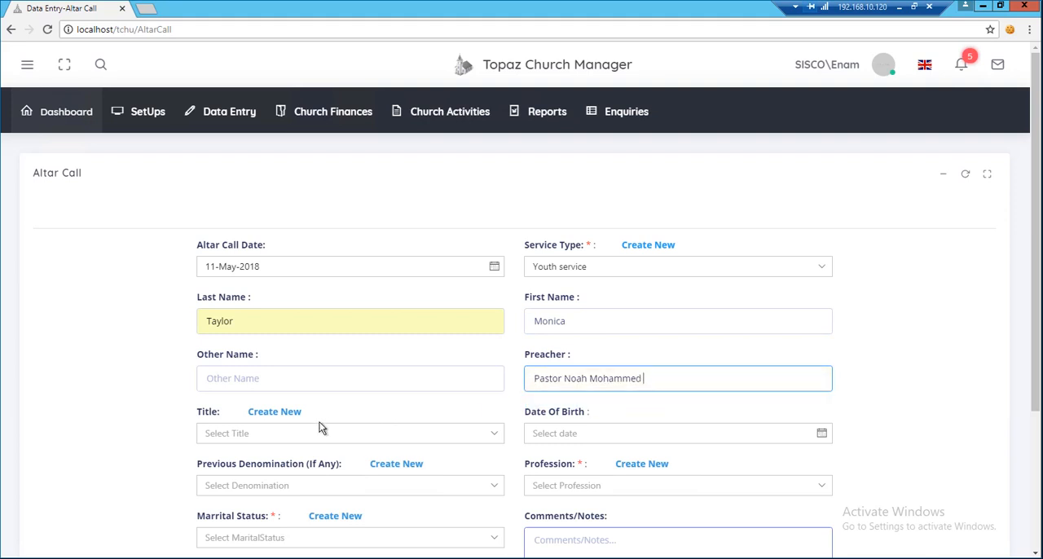
Set the person's title to Ms.
left_click(496, 433)
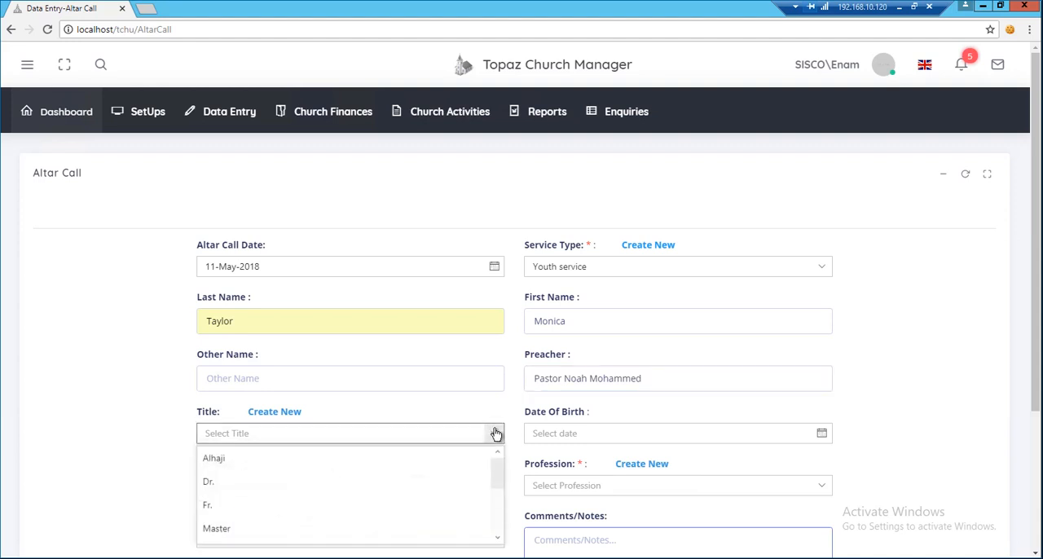
scroll(383, 481, "down", 2)
left_click(357, 509)
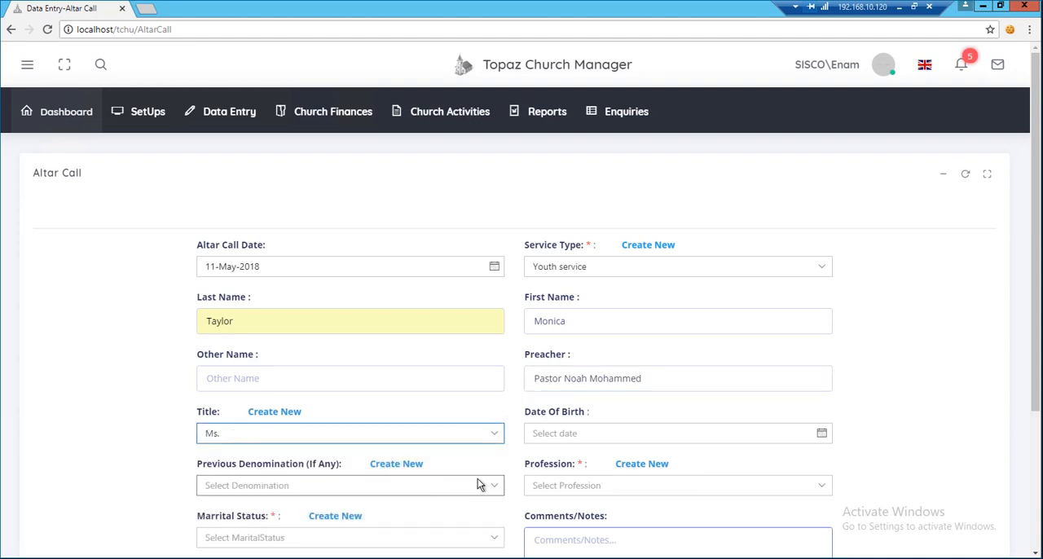
Fill in the person's date of birth using the calendar's year, month and day selection.
left_click(796, 439)
left_click(613, 239)
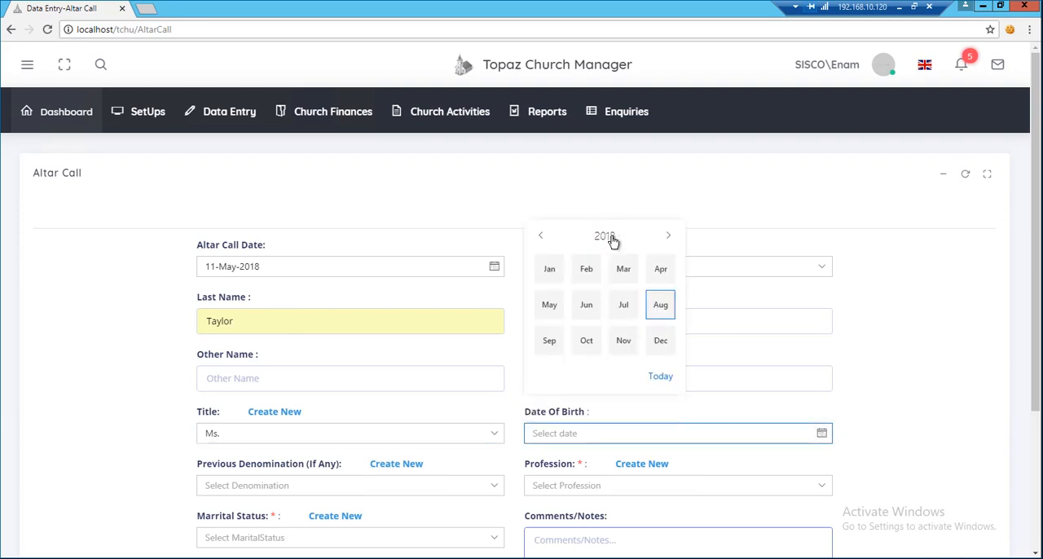
left_click(606, 237)
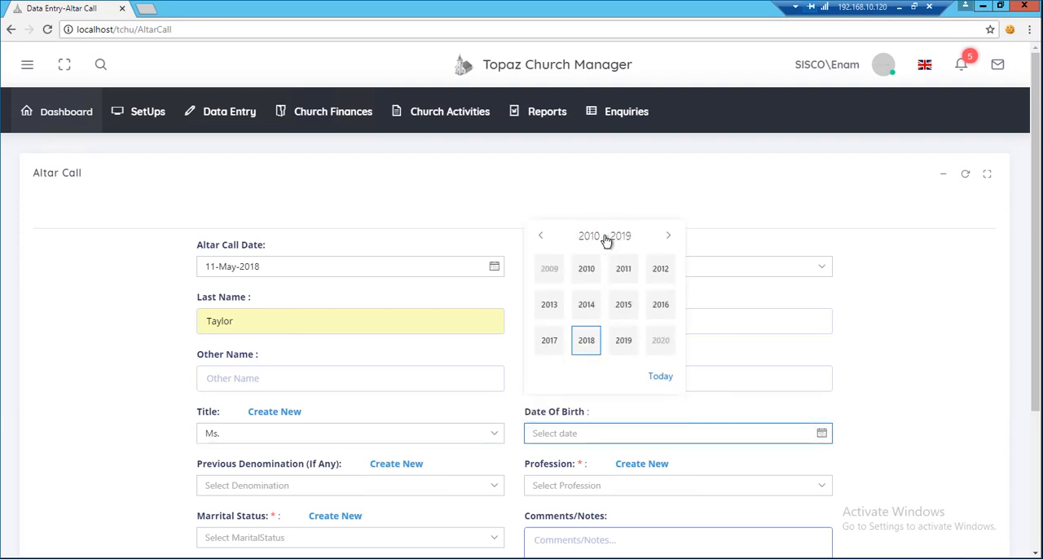
left_click(544, 238)
left_click(545, 237)
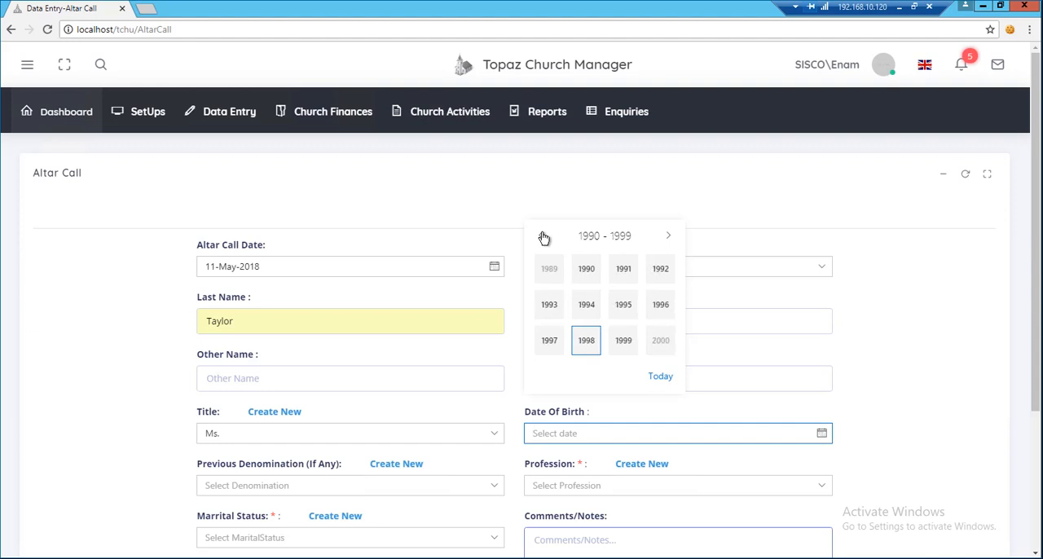
left_click(545, 237)
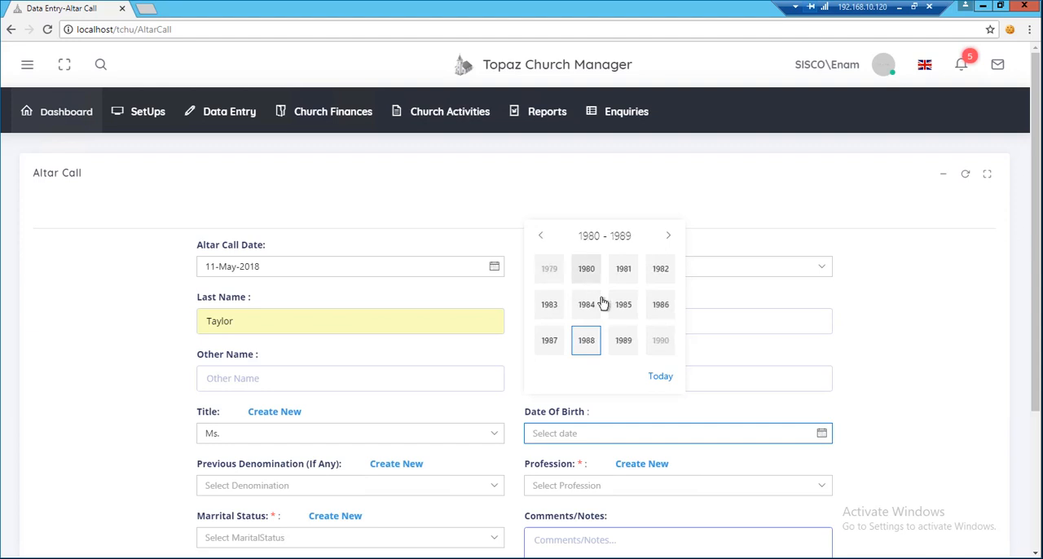
left_click(623, 339)
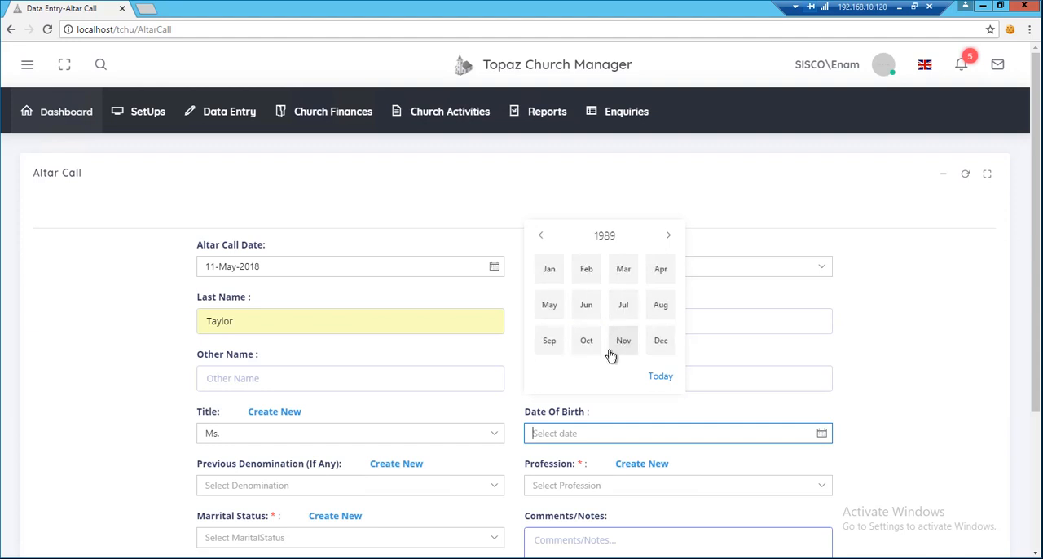
left_click(660, 305)
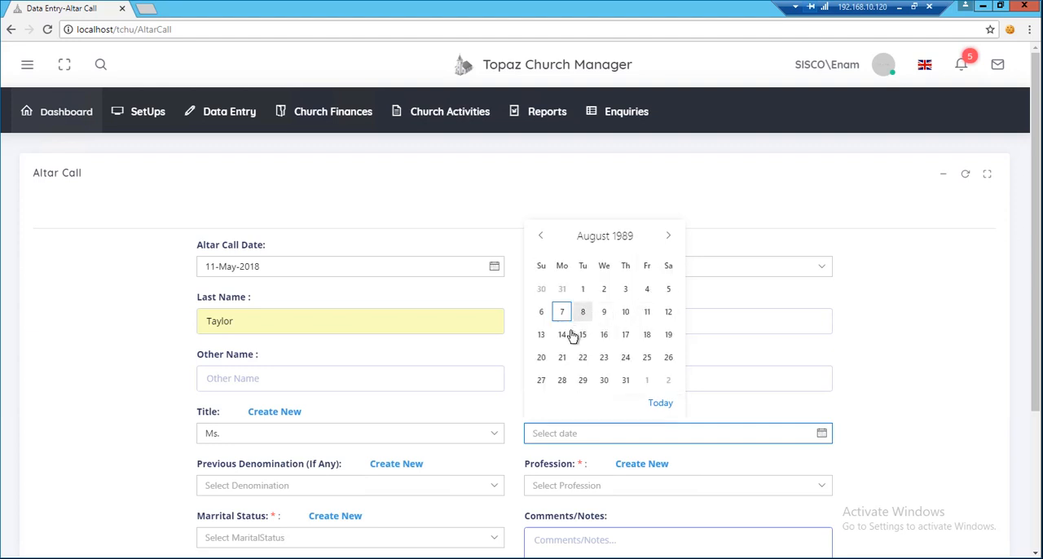
left_click(542, 359)
Set the previous denomination to Baptist and the profession to Accountant.
scroll(505, 447, "down", 1)
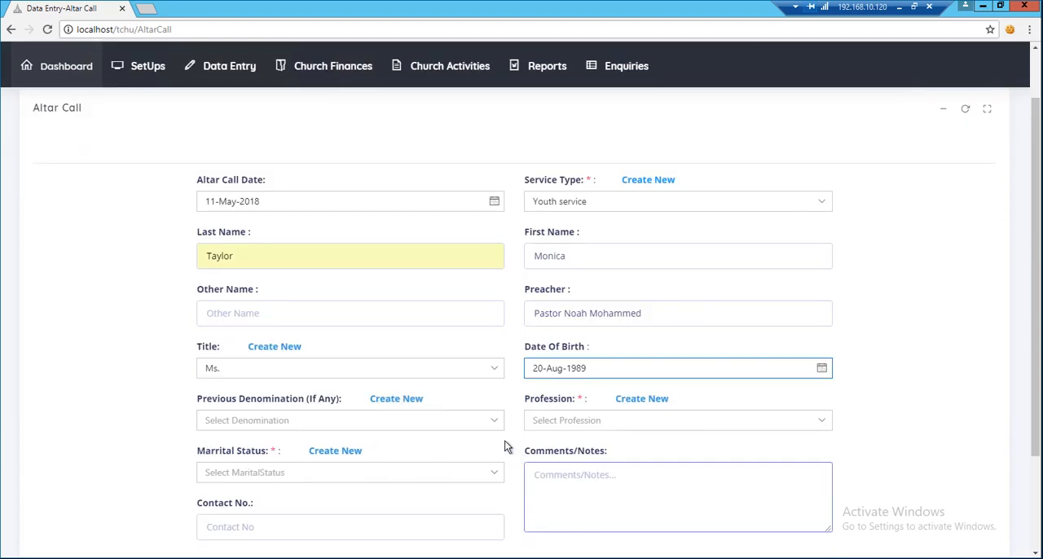
left_click(493, 420)
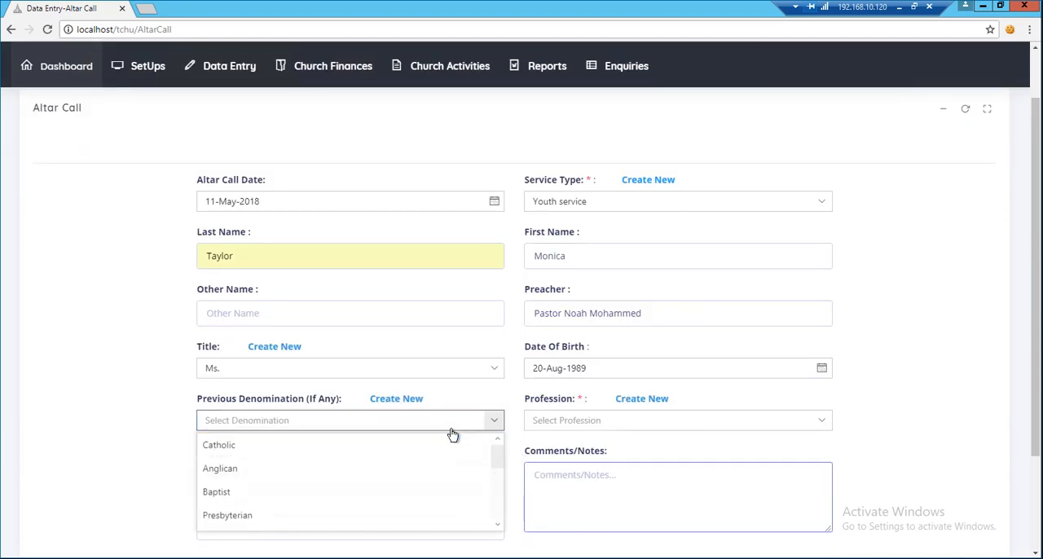
left_click(318, 494)
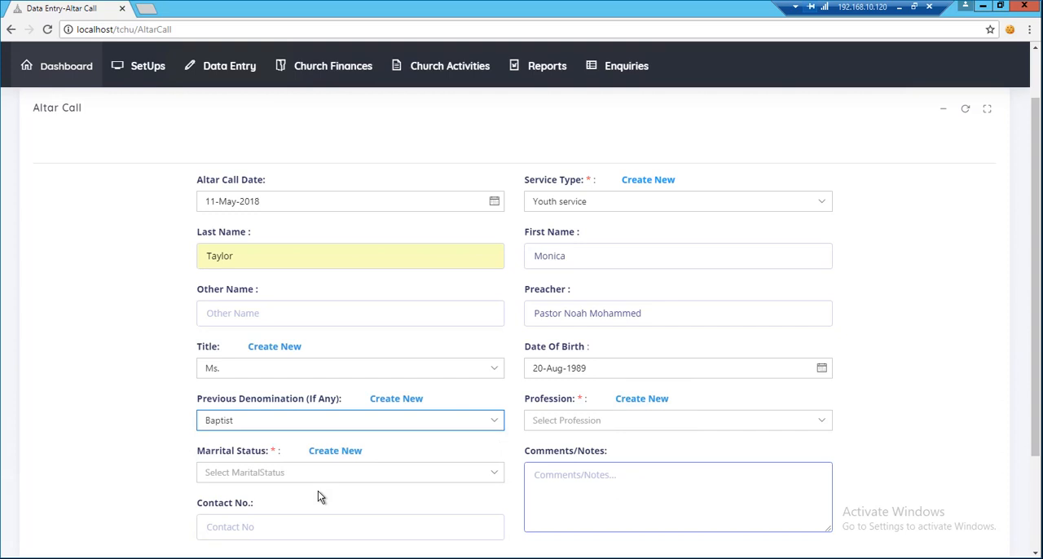
left_click(827, 422)
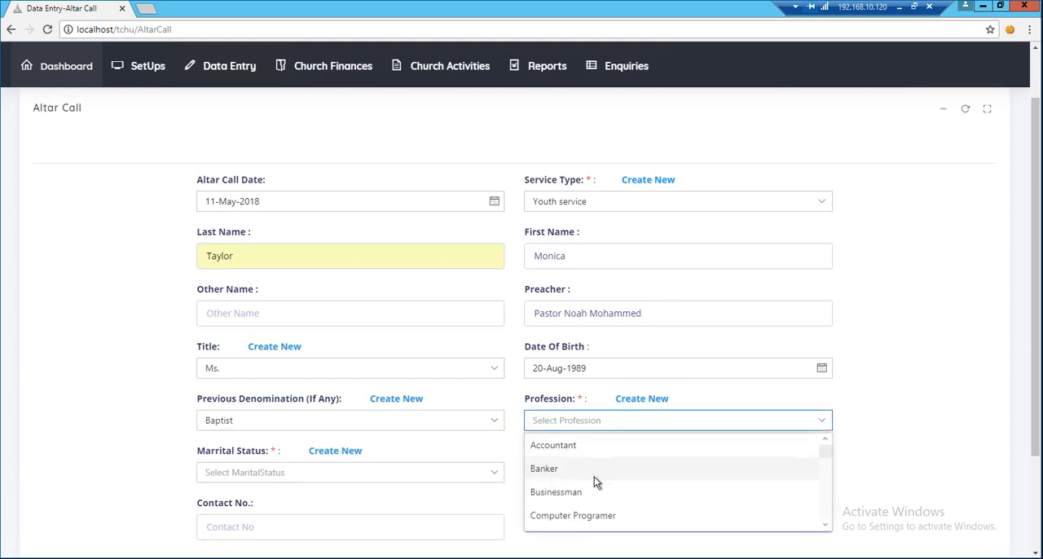
scroll(612, 489, "down", 1)
scroll(616, 492, "up", 1)
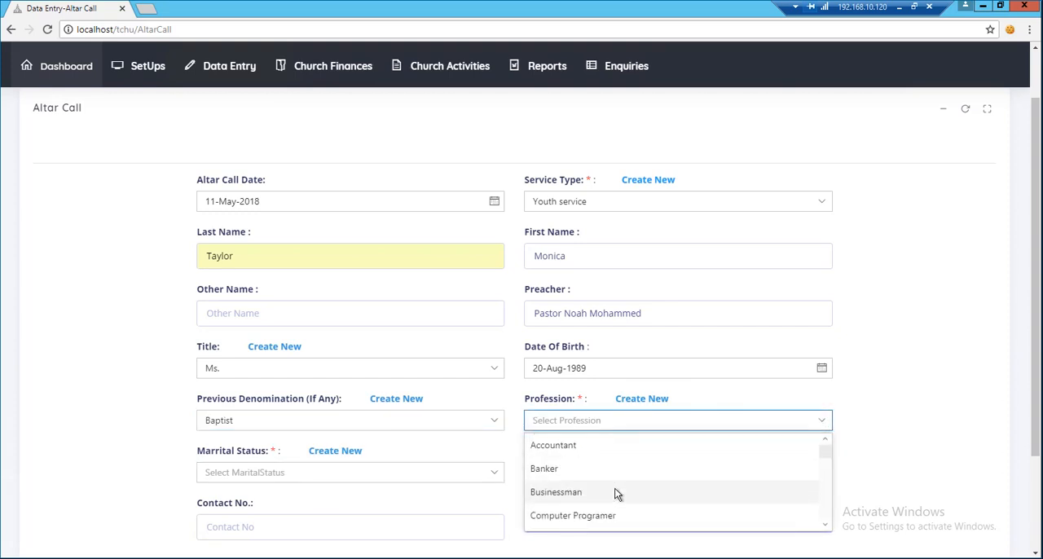
left_click(604, 449)
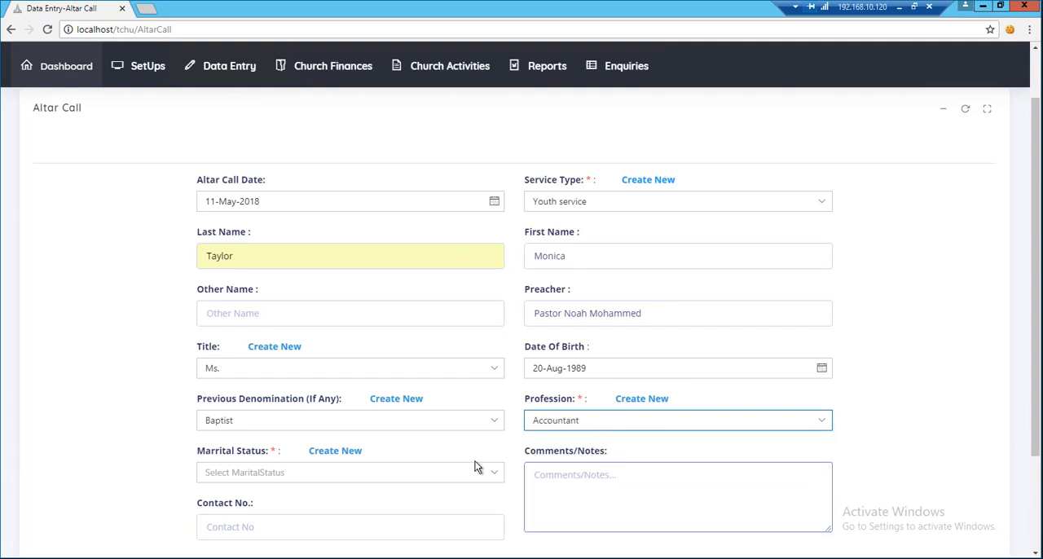
Set the person's marital status to Single.
left_click(499, 473)
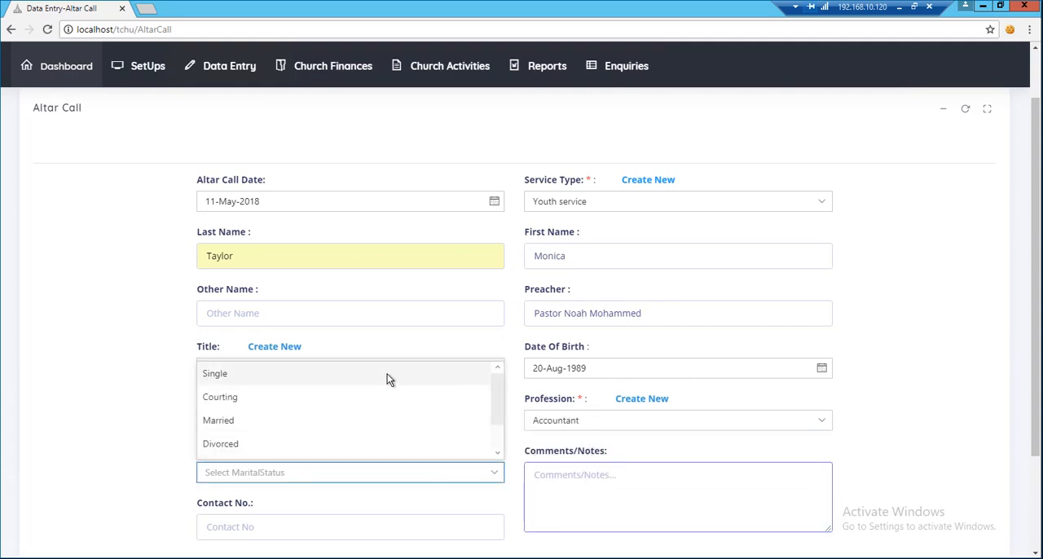
scroll(383, 412, "down", 2)
scroll(387, 473, "up", 3)
left_click(388, 538)
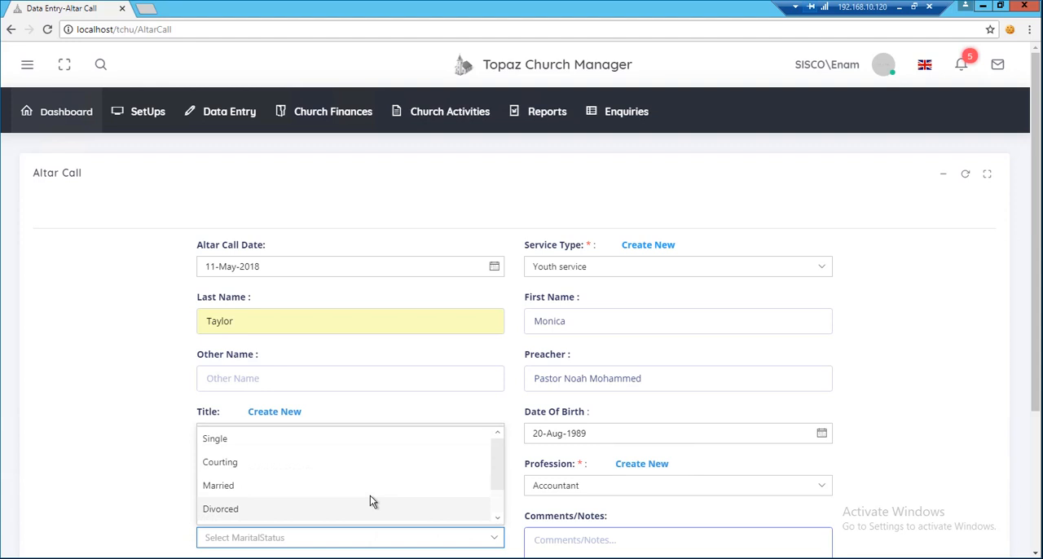
left_click(334, 438)
Enter the person's contact number, save the altar call record and dismiss the confirmation.
scroll(519, 467, "down", 2)
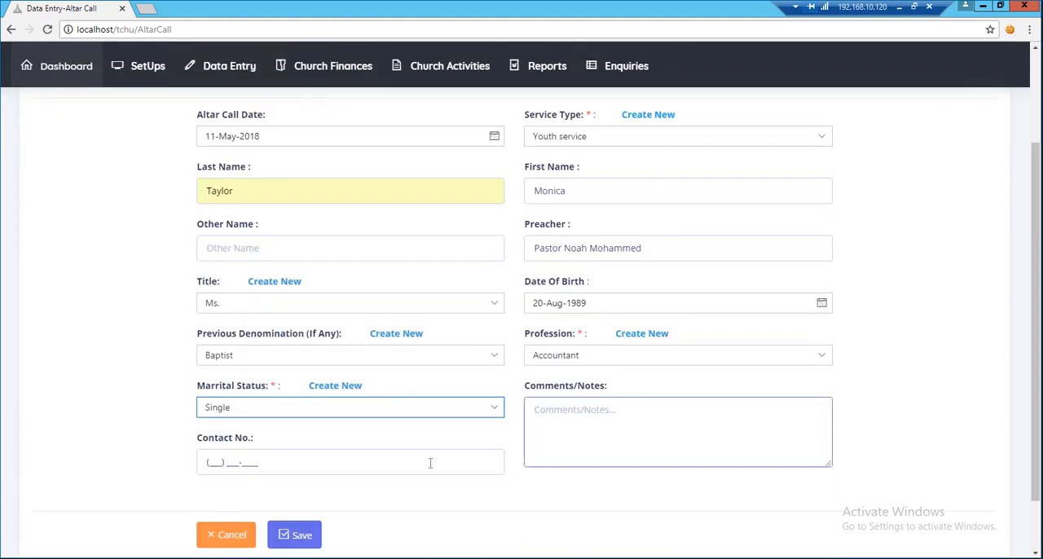
left_click(393, 467)
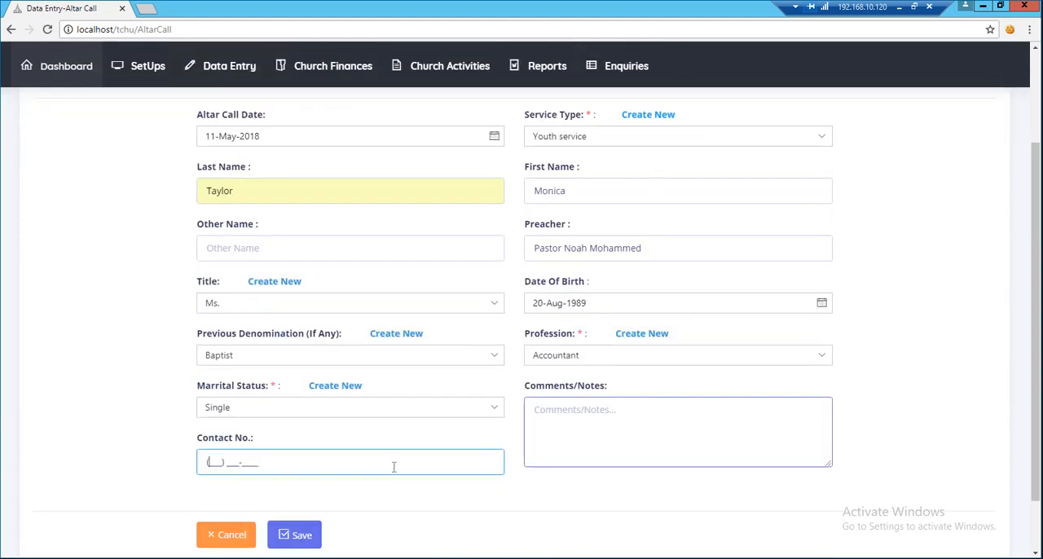
left_click(296, 535)
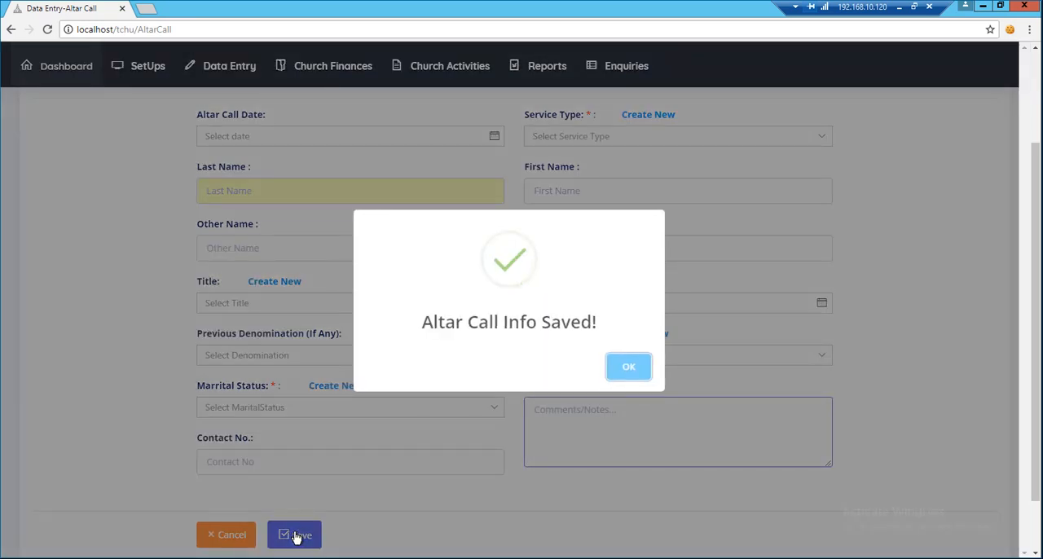
key("space")
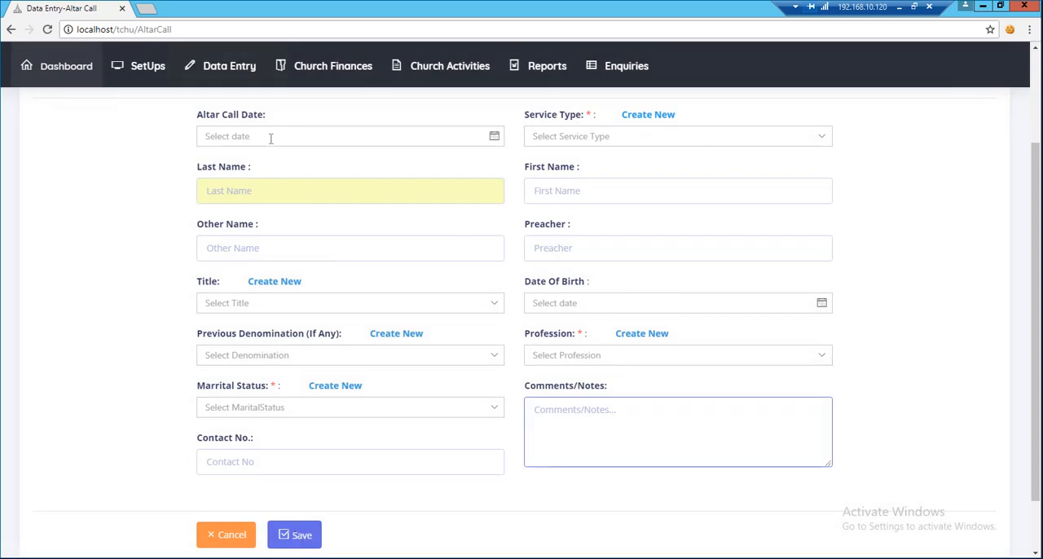
Open the altar call records and bring up the follow-up form for the listed person.
mouse_move(229, 73)
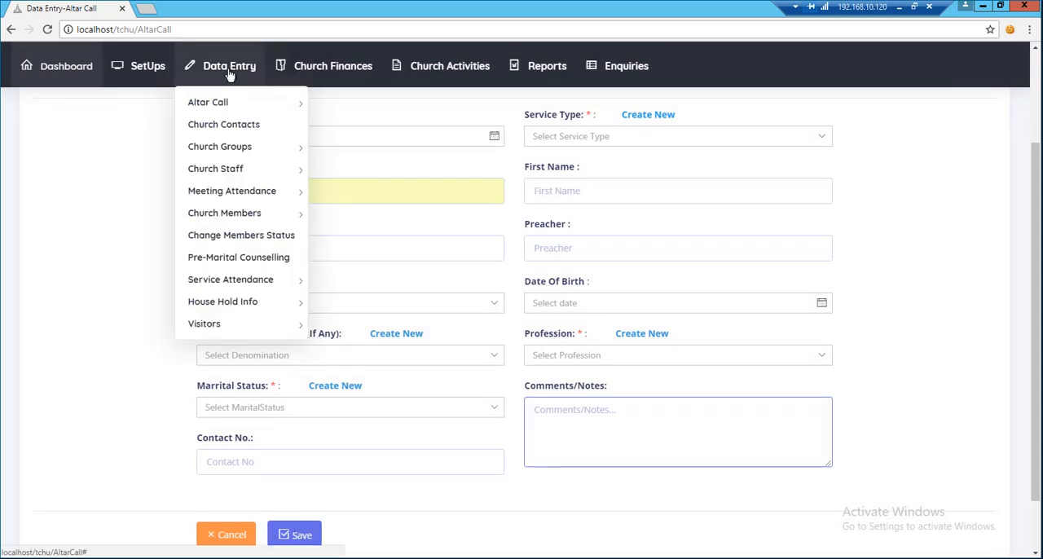
mouse_move(226, 103)
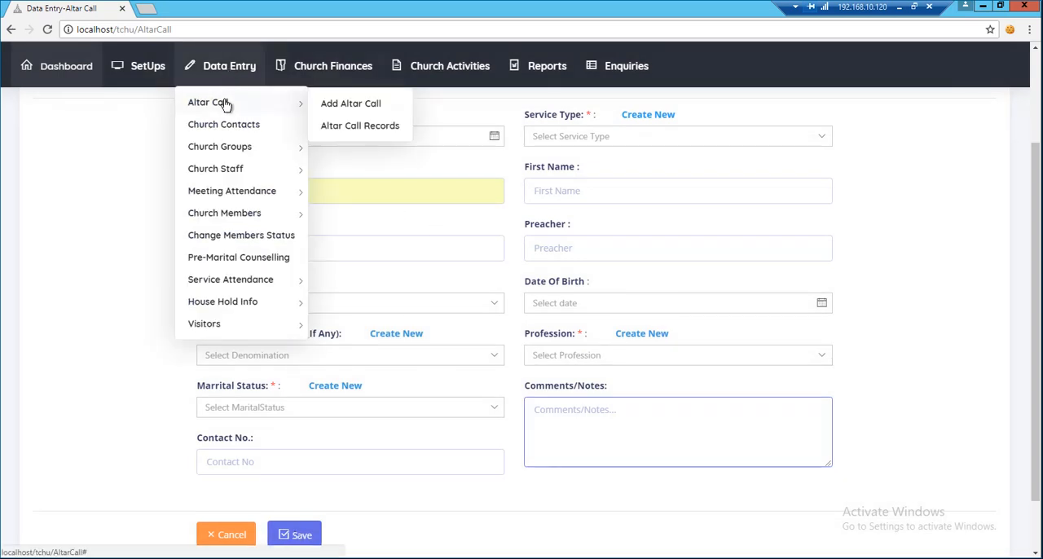
left_click(349, 127)
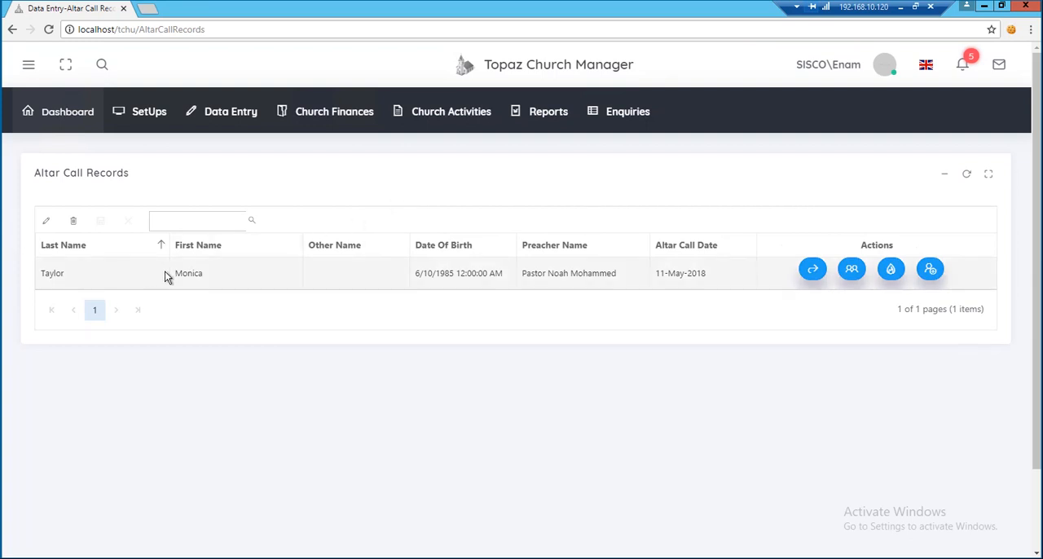
left_click(218, 274)
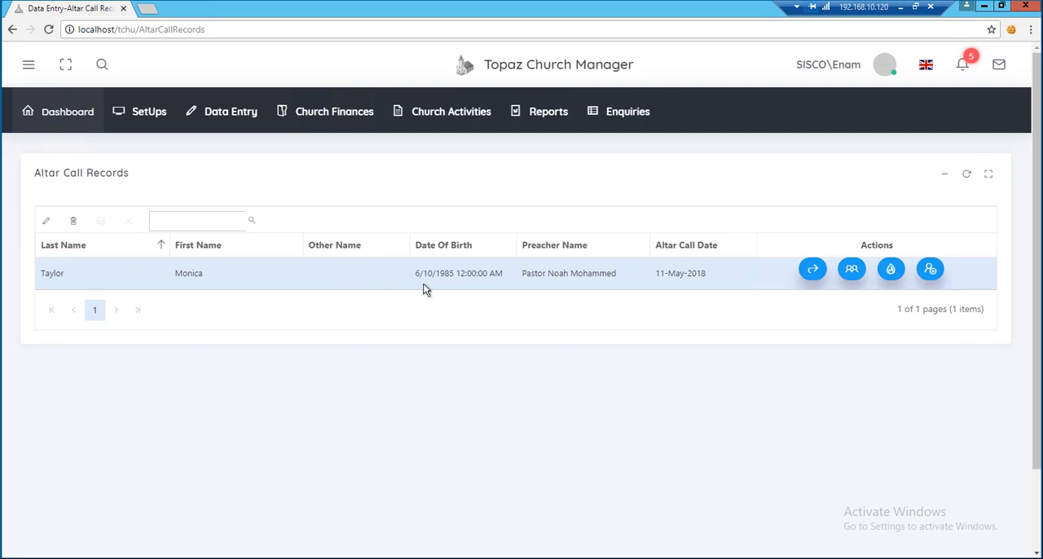
left_click(813, 273)
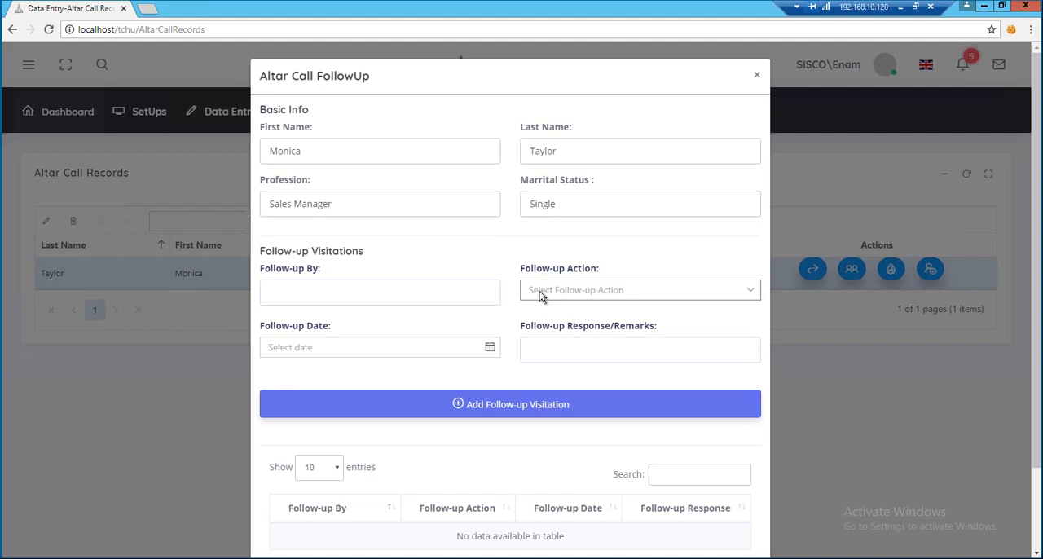
Enter the full name of the person doing the follow-up and set the follow-up action to Text Message.
left_click(480, 291)
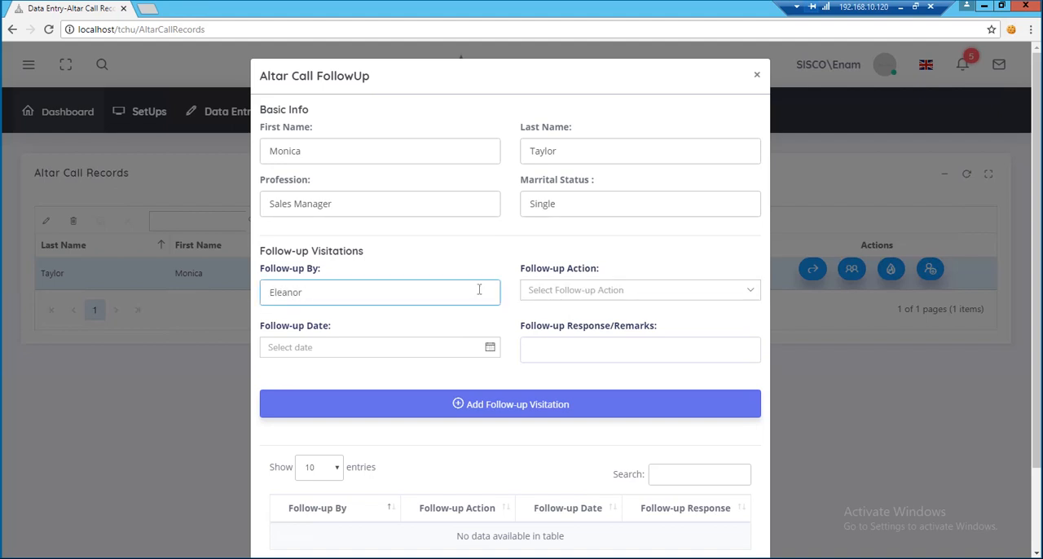
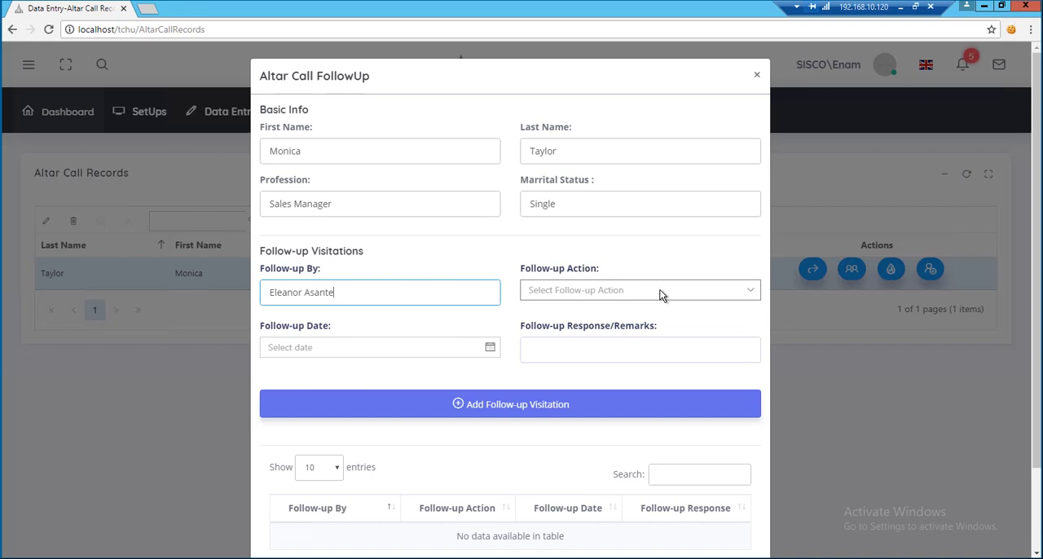
left_click(662, 293)
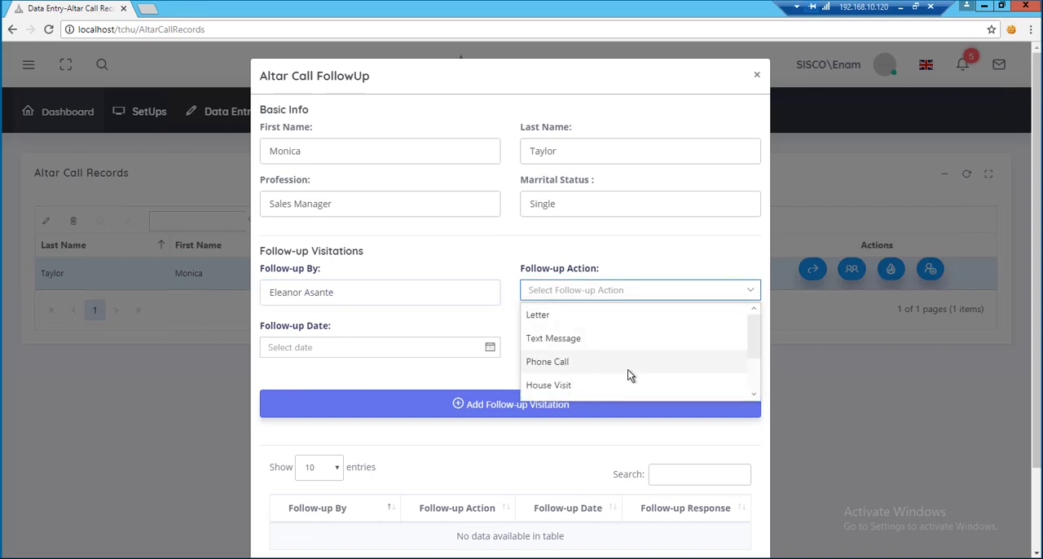
left_click(635, 340)
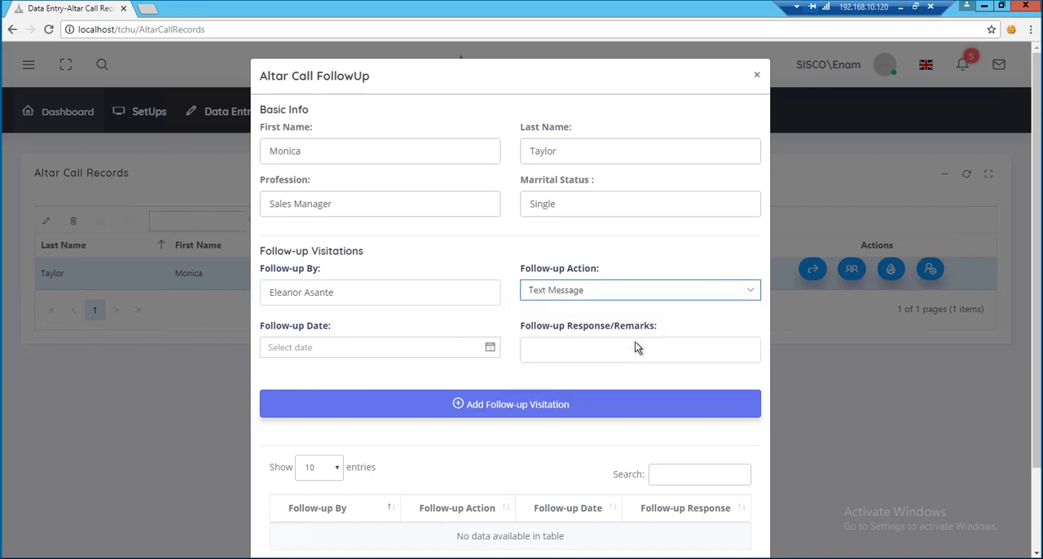
Set the follow-up date to 03-Jun-2018.
left_click(492, 349)
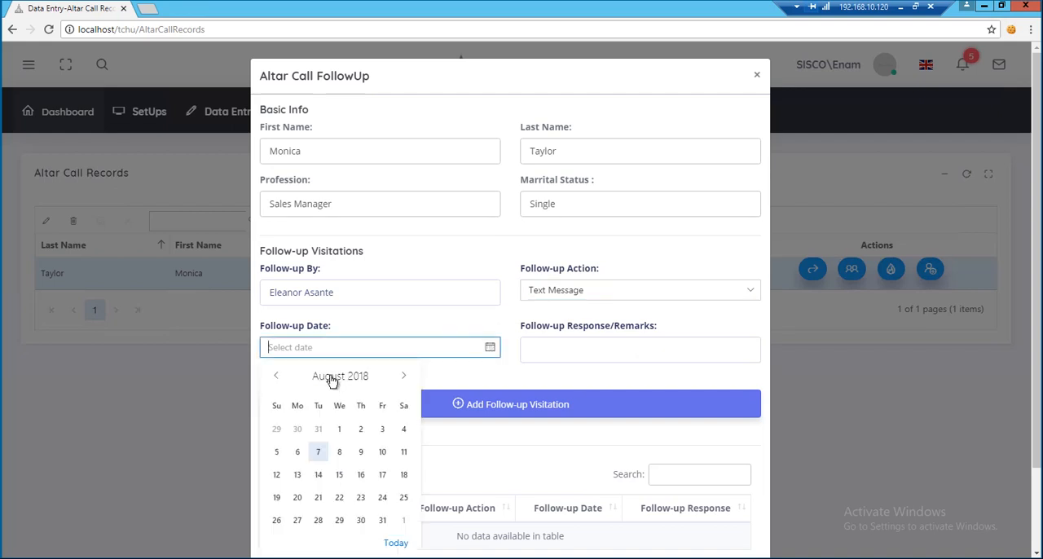
left_click(333, 379)
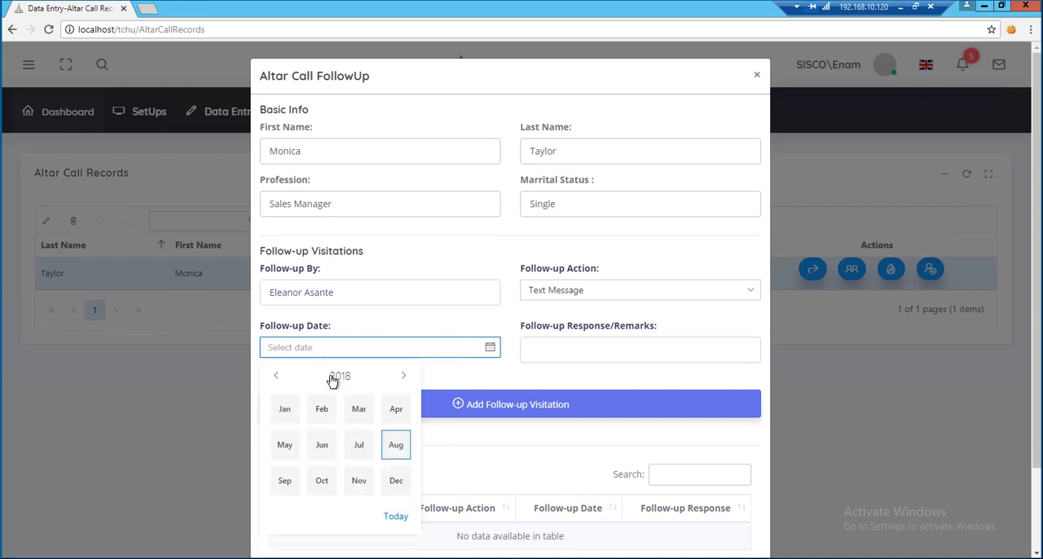
left_click(331, 447)
left_click(278, 453)
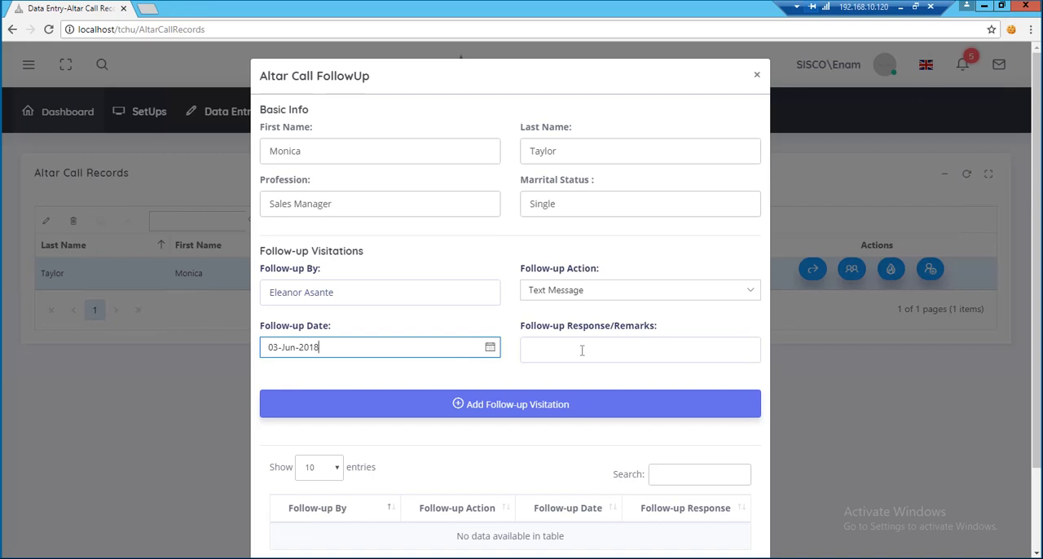
Add the follow-up visitation to the person's record and close the follow-up form.
left_click(546, 406)
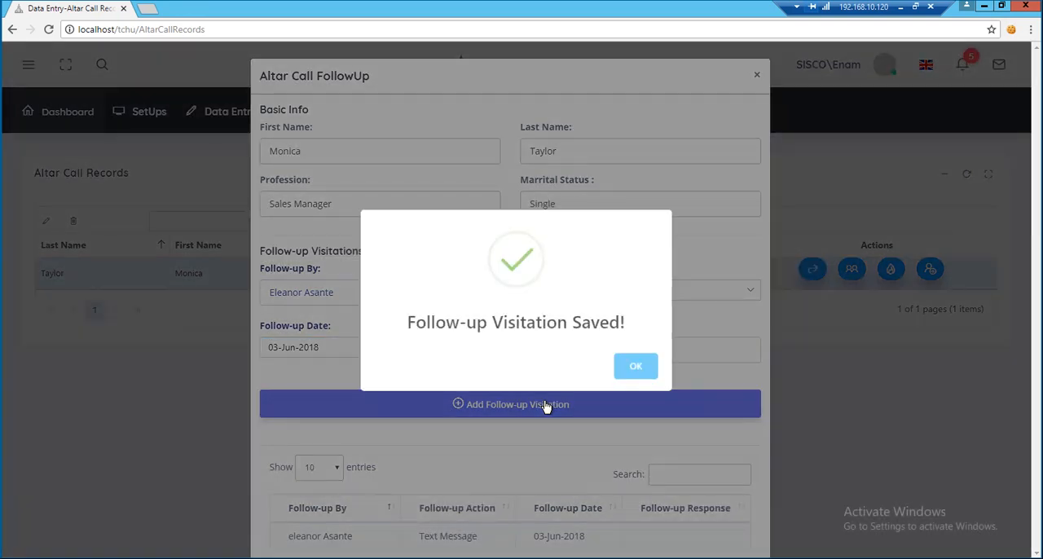
key("Return")
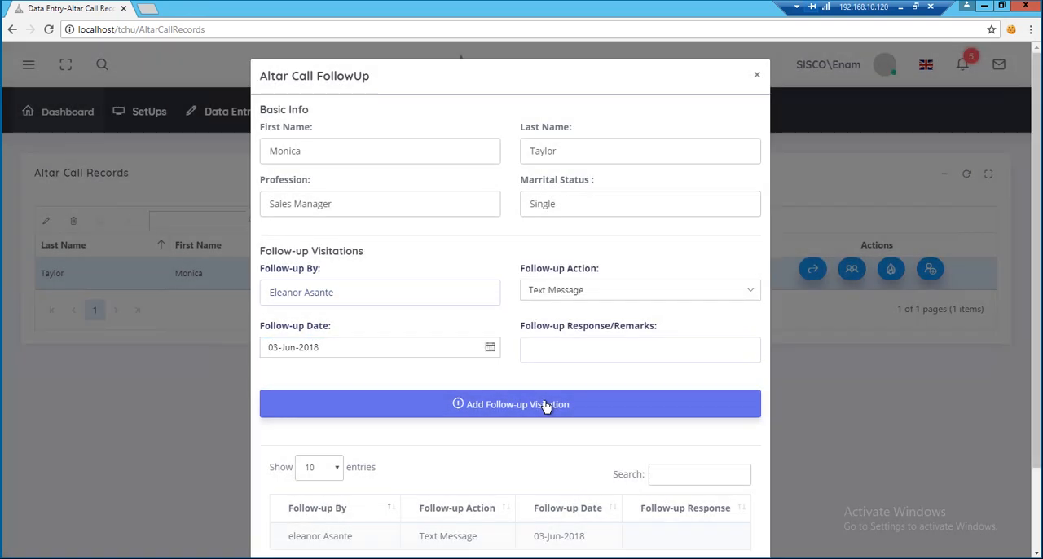
scroll(546, 406, "down", 1)
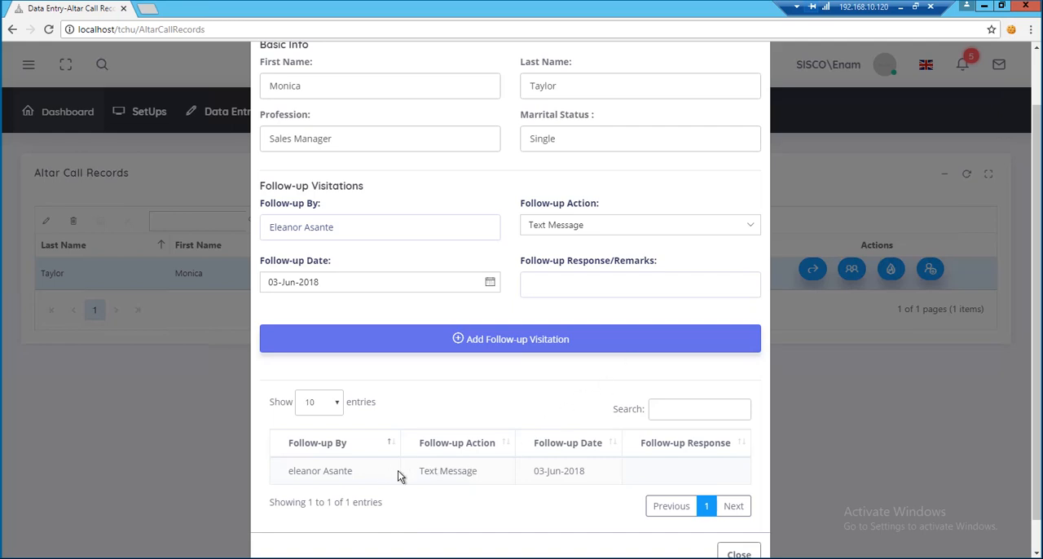
scroll(699, 538, "down", 1)
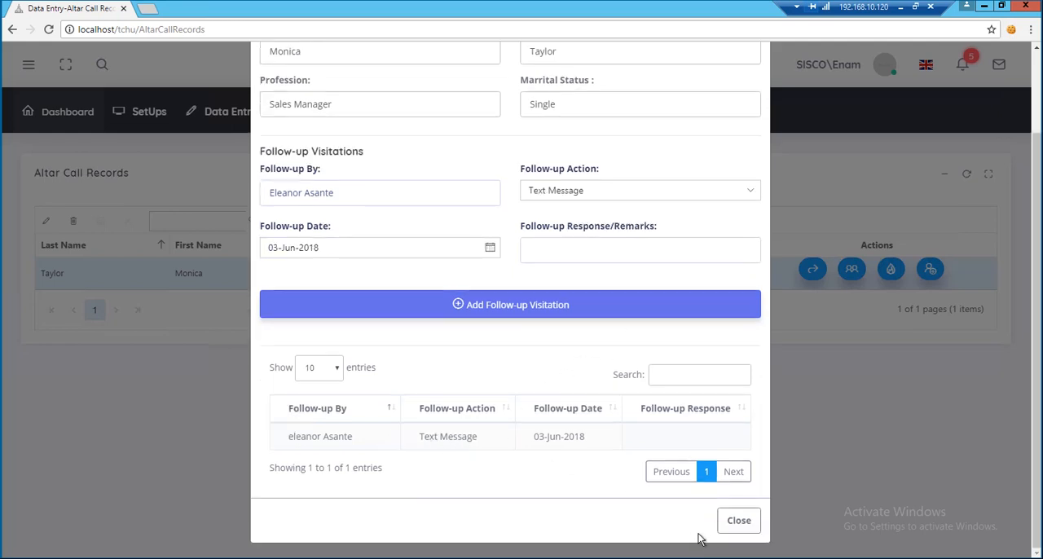
left_click(738, 520)
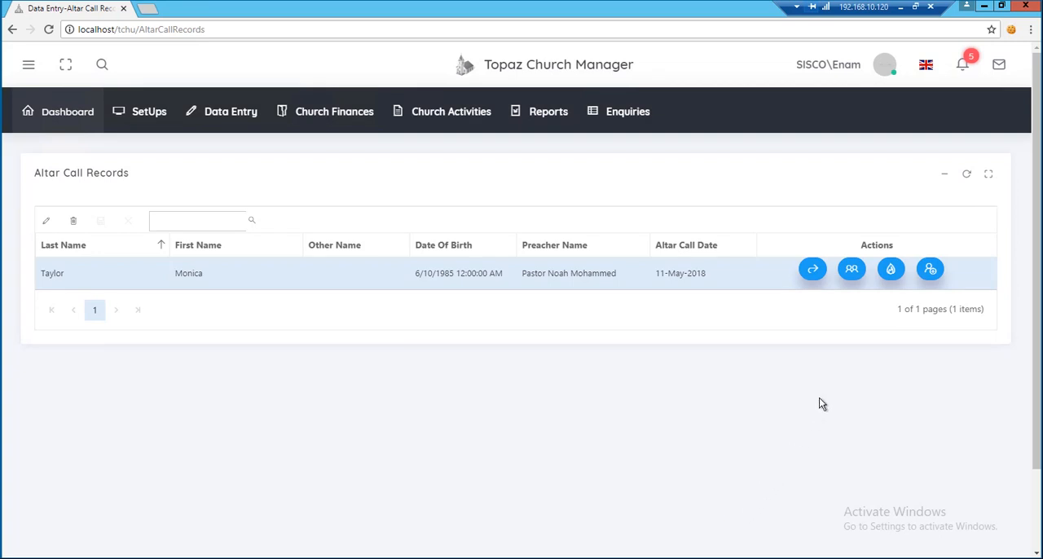
Open the new member class form for the same person and choose the class lesson "What Happens When We Die?".
left_click(853, 268)
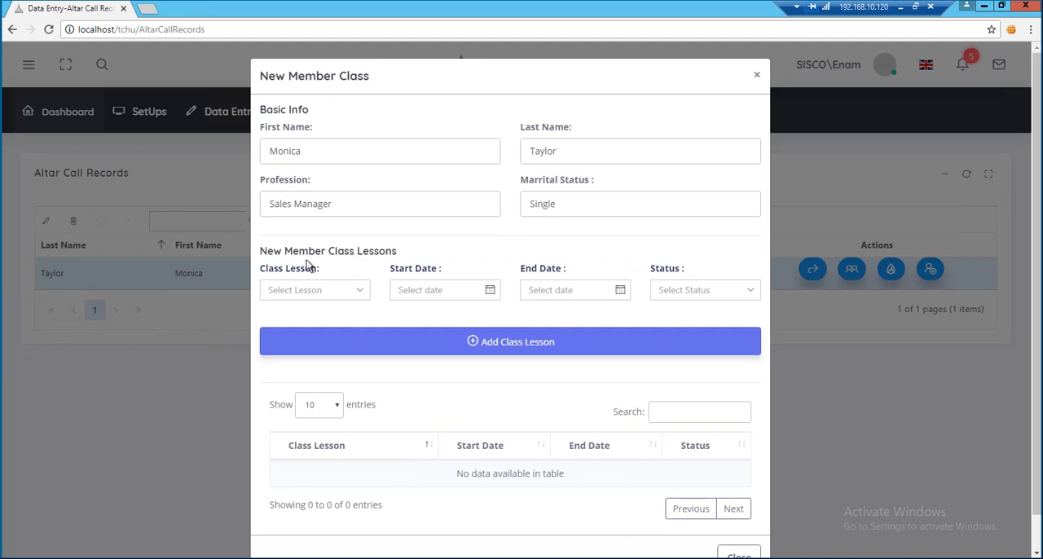
left_click(360, 290)
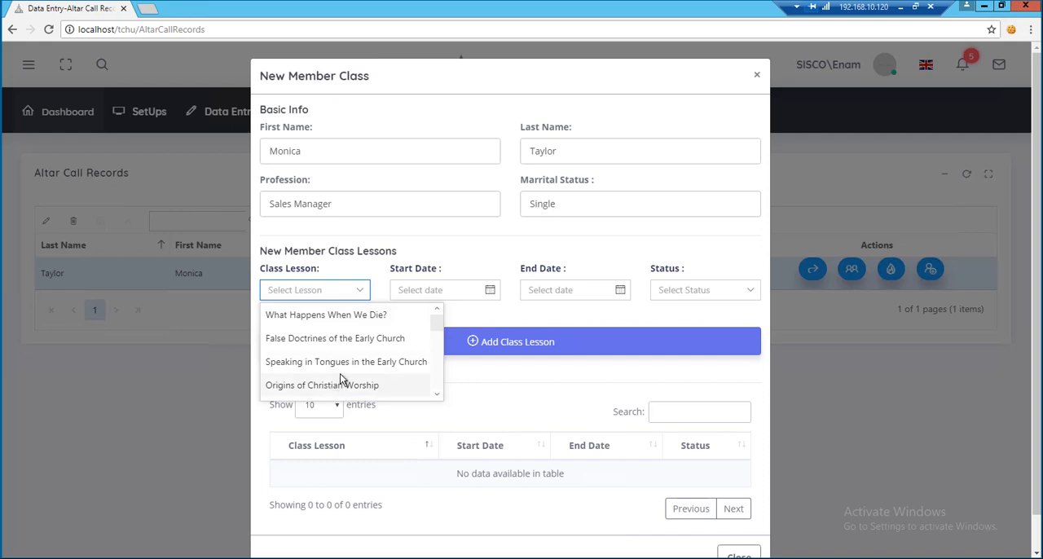
left_click(356, 316)
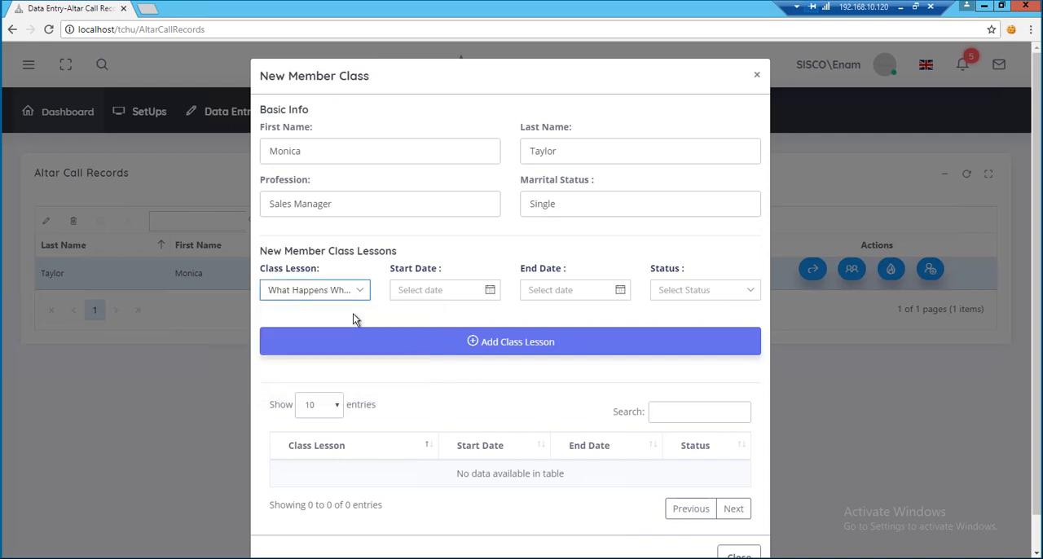
Set the class lesson's start date to 11-Jun-2018 and its end date to 25-Aug-2018.
left_click(490, 290)
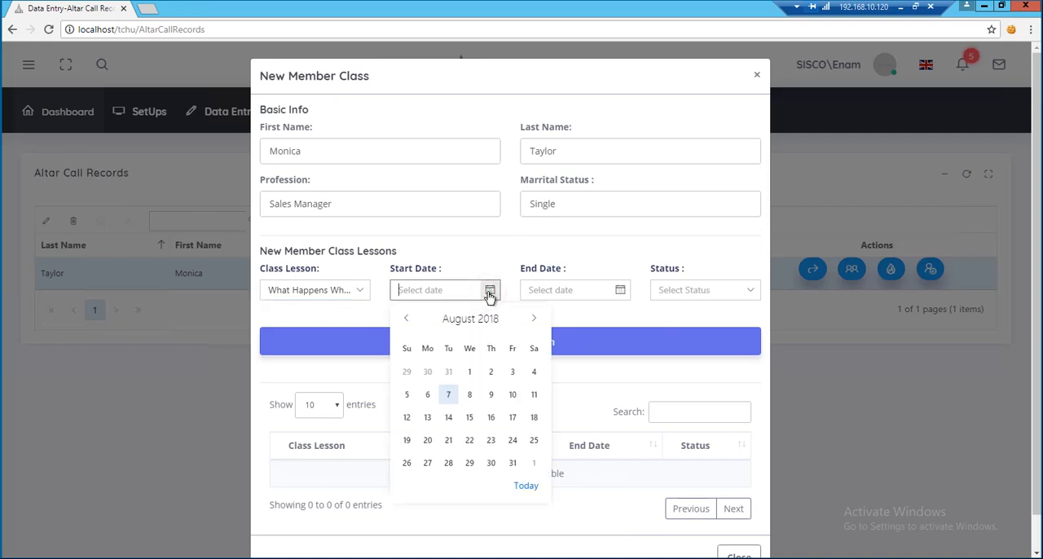
left_click(408, 321)
left_click(409, 321)
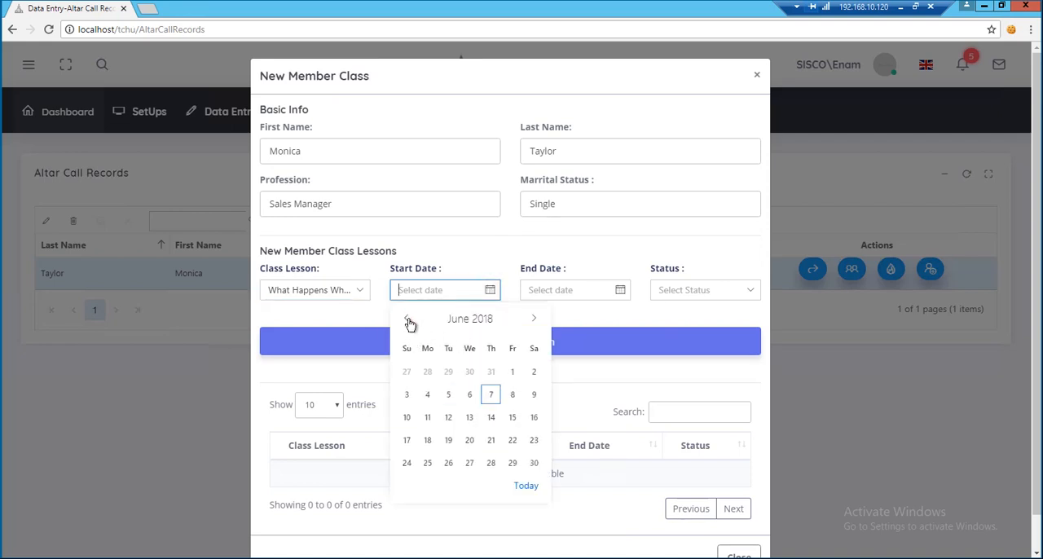
left_click(426, 418)
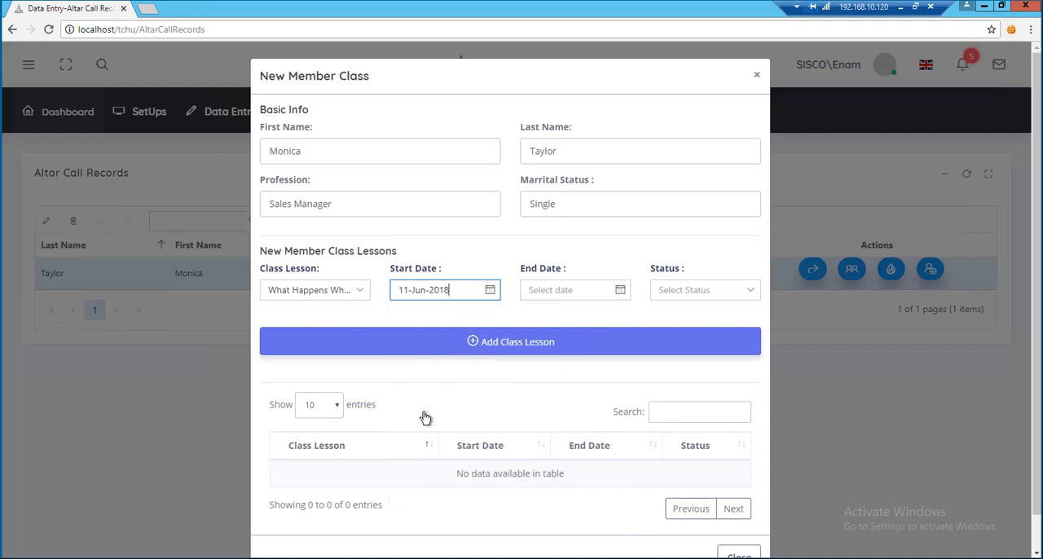
left_click(620, 290)
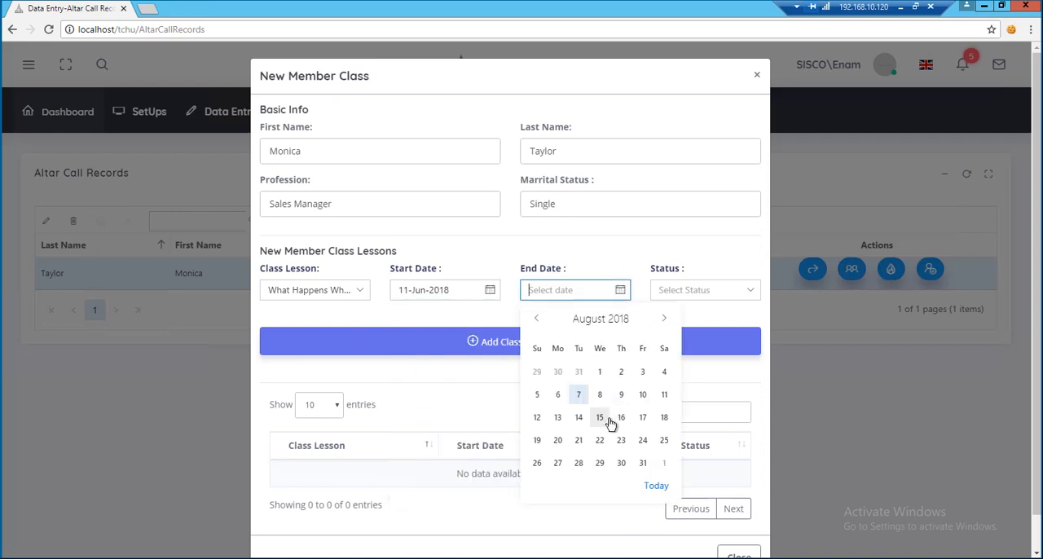
left_click(665, 441)
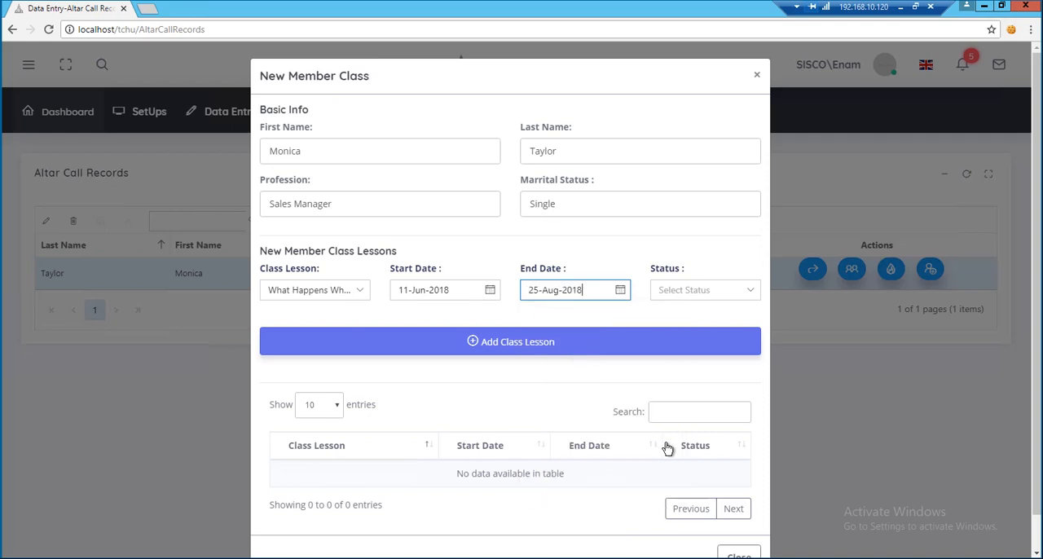
Set the lesson status to Active, then add the class lesson and close the new member class form.
left_click(746, 291)
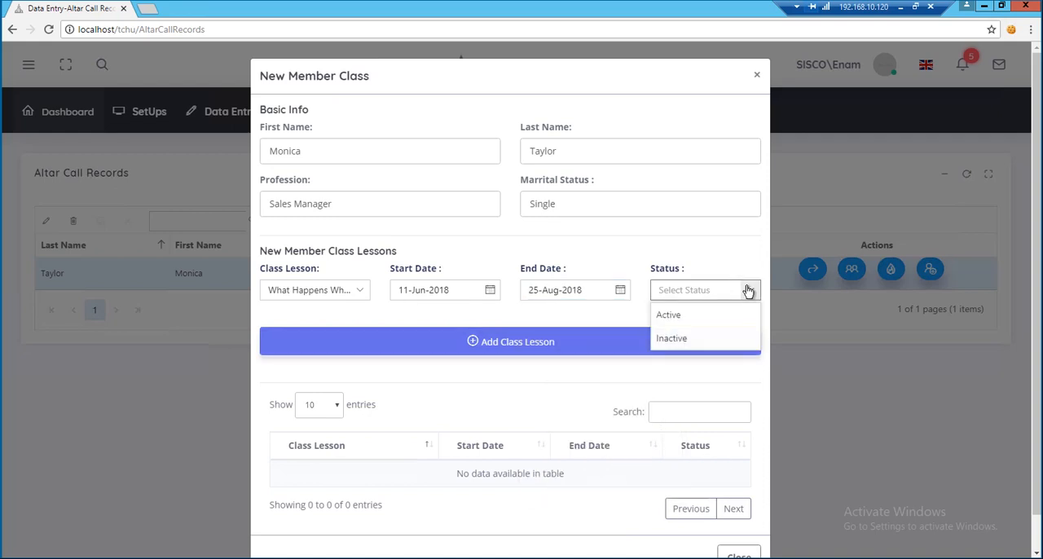
left_click(728, 318)
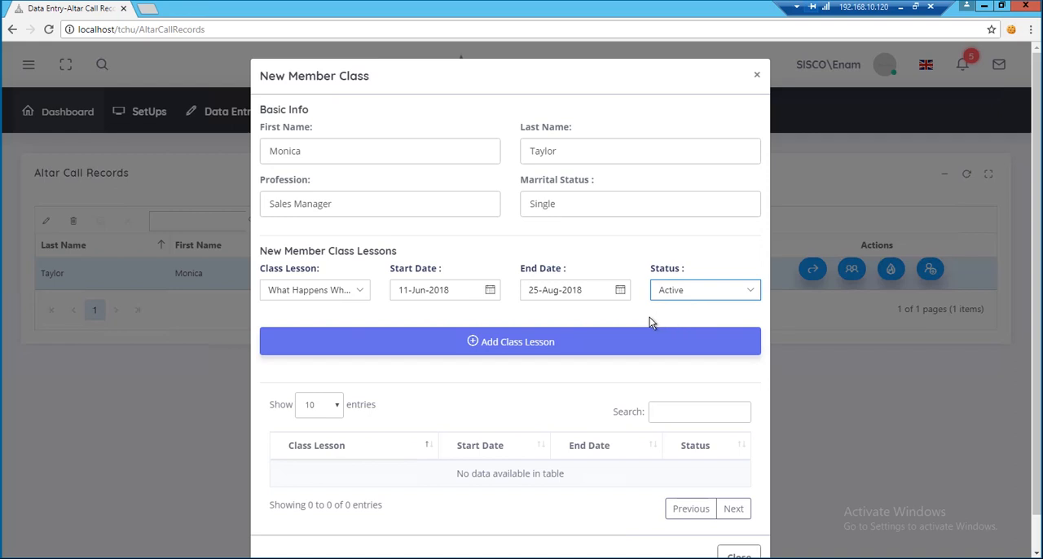
left_click(487, 344)
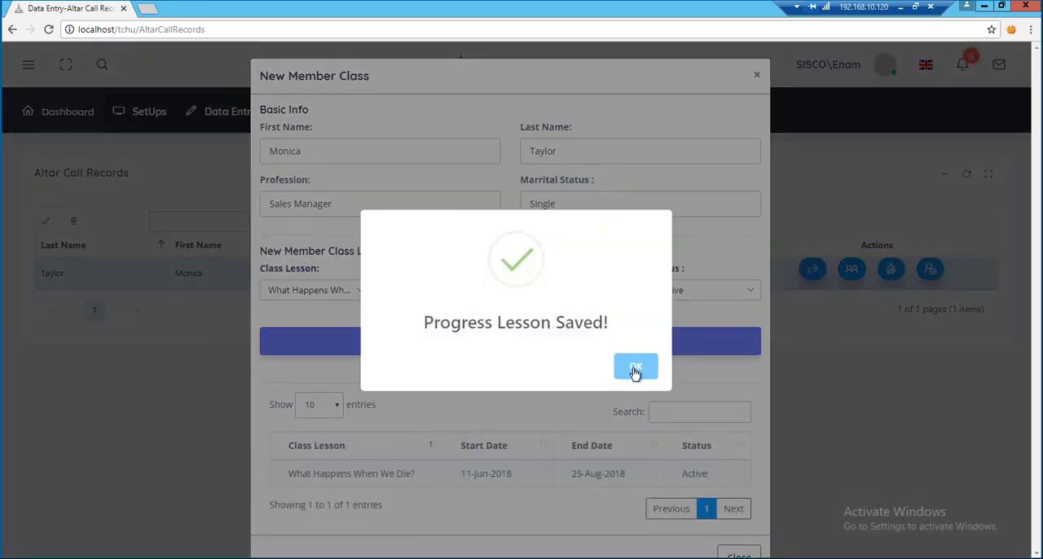
left_click(635, 370)
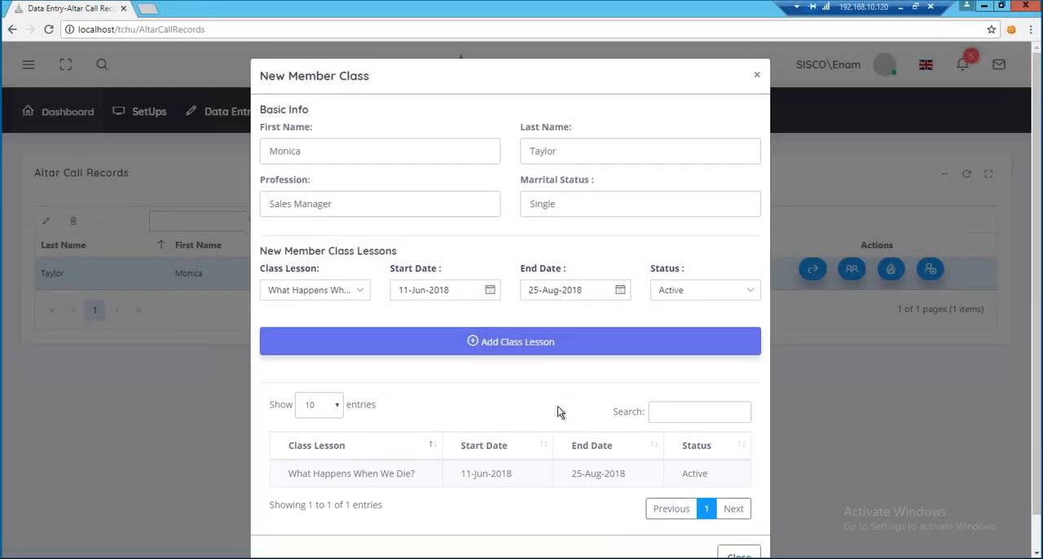
scroll(545, 438, "down", 1)
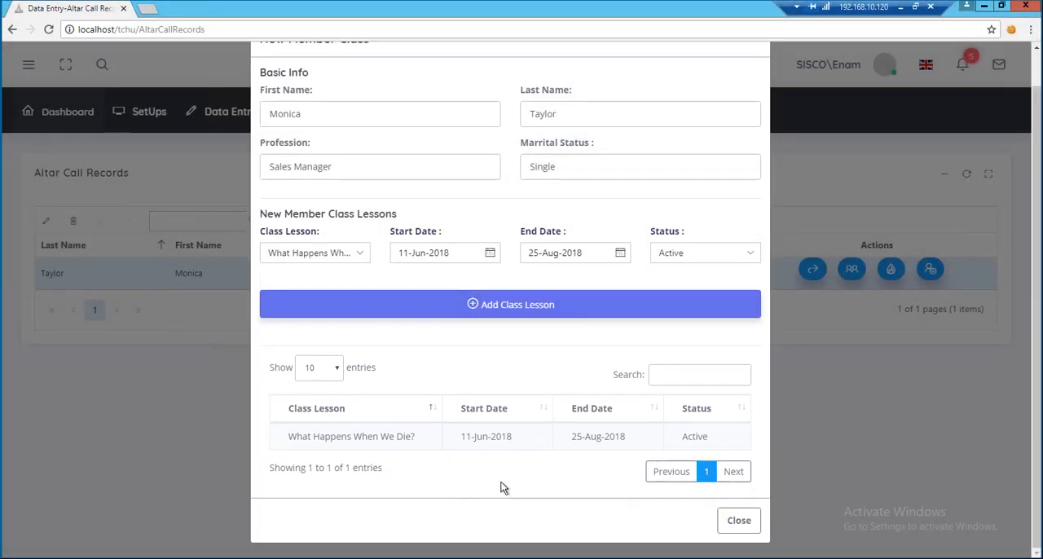
left_click(731, 525)
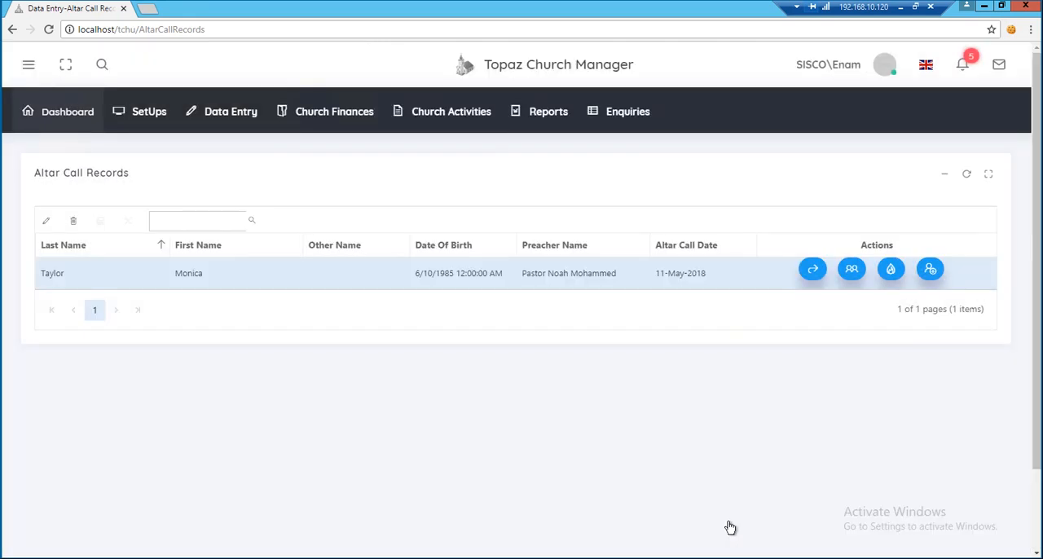
Open the baptism form for the same person and set the date of baptism to 11-Jun-2018.
left_click(893, 271)
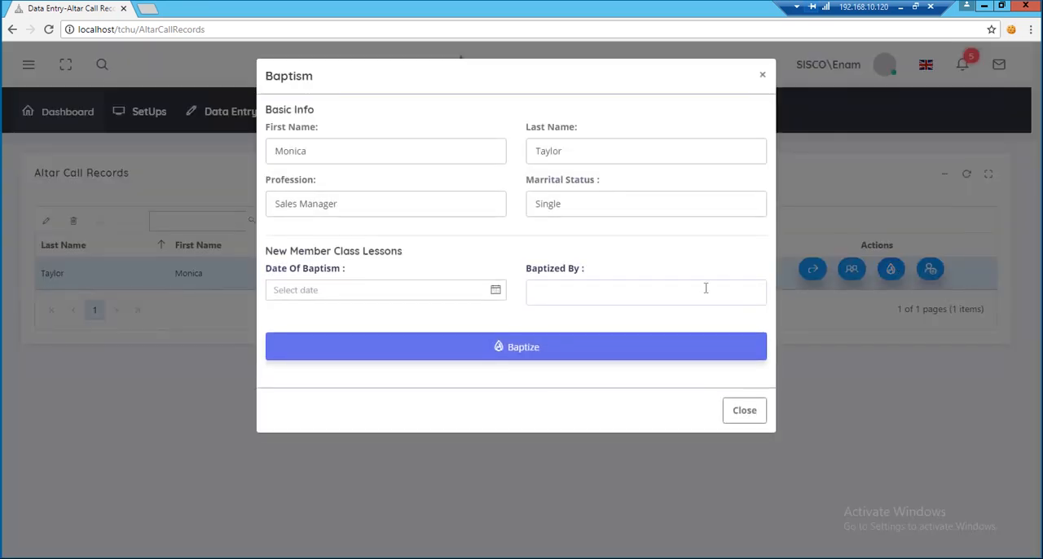
left_click(494, 291)
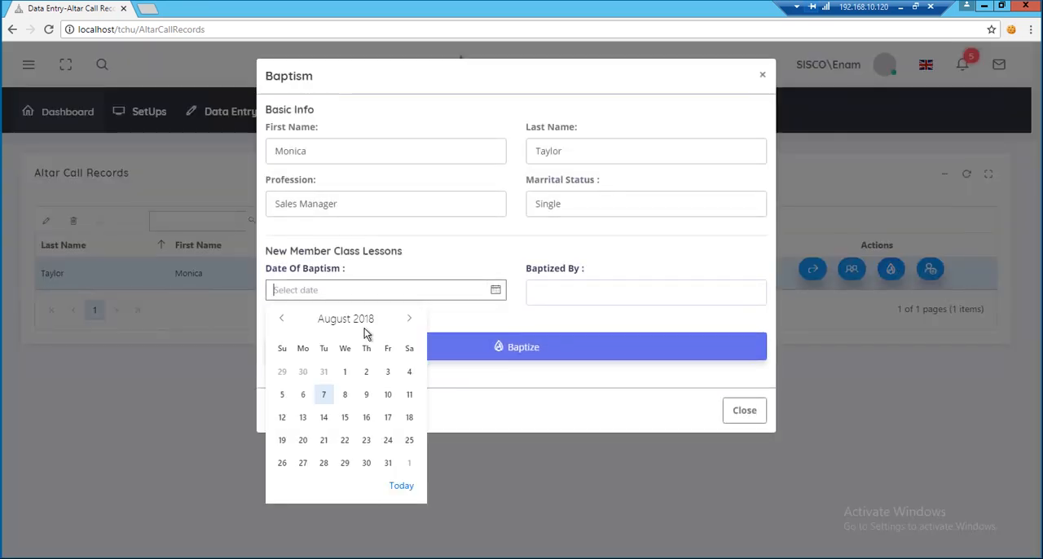
left_click(281, 319)
left_click(281, 320)
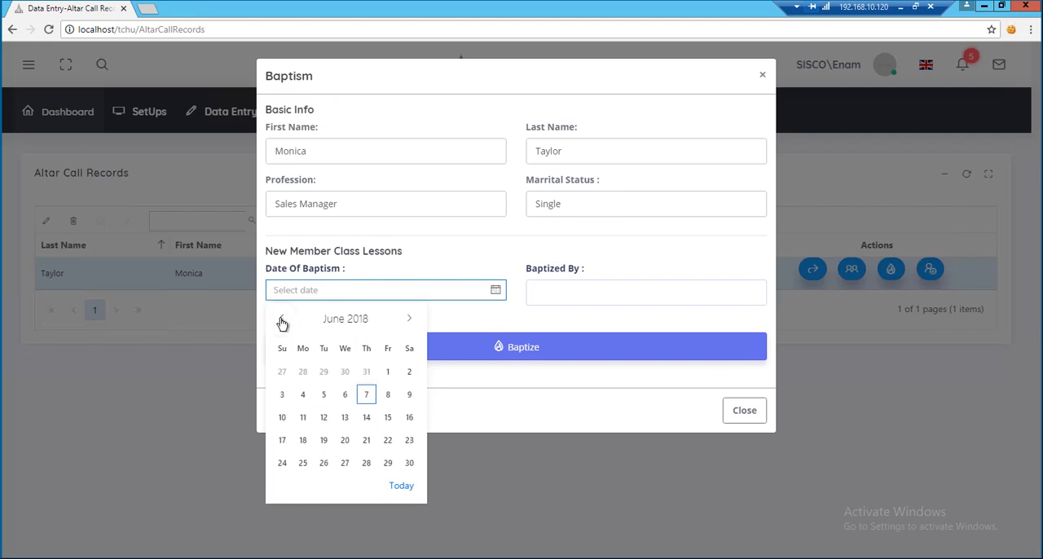
left_click(308, 415)
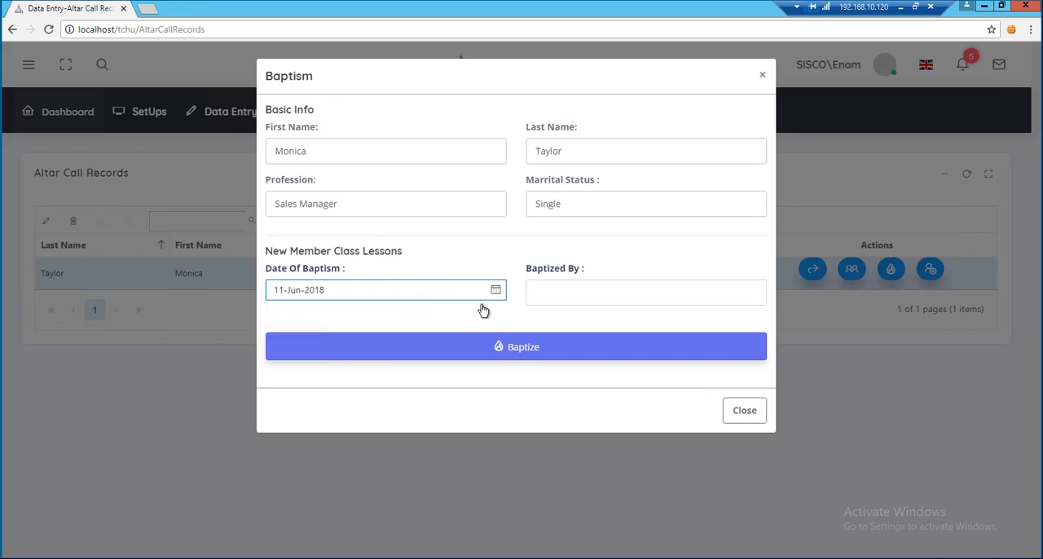
Enter the baptizing minister's title and full name, save the baptism record and close the baptism form.
left_click(693, 295)
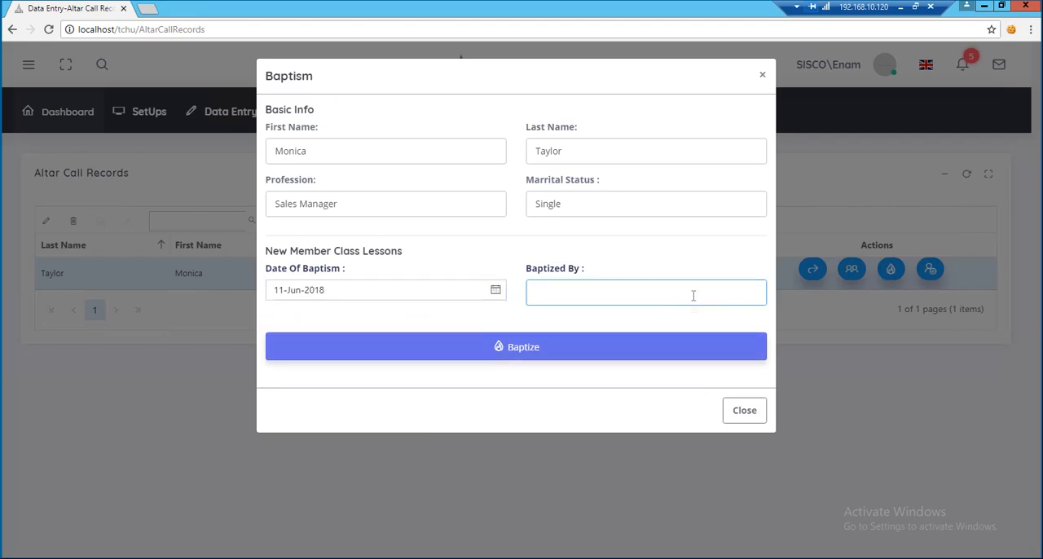
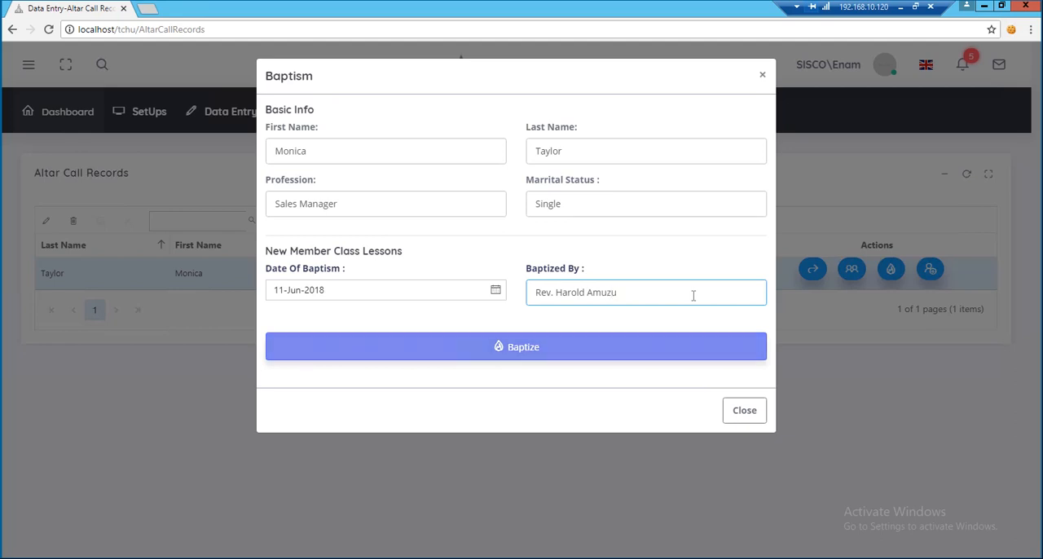
key("Tab")
key("Return")
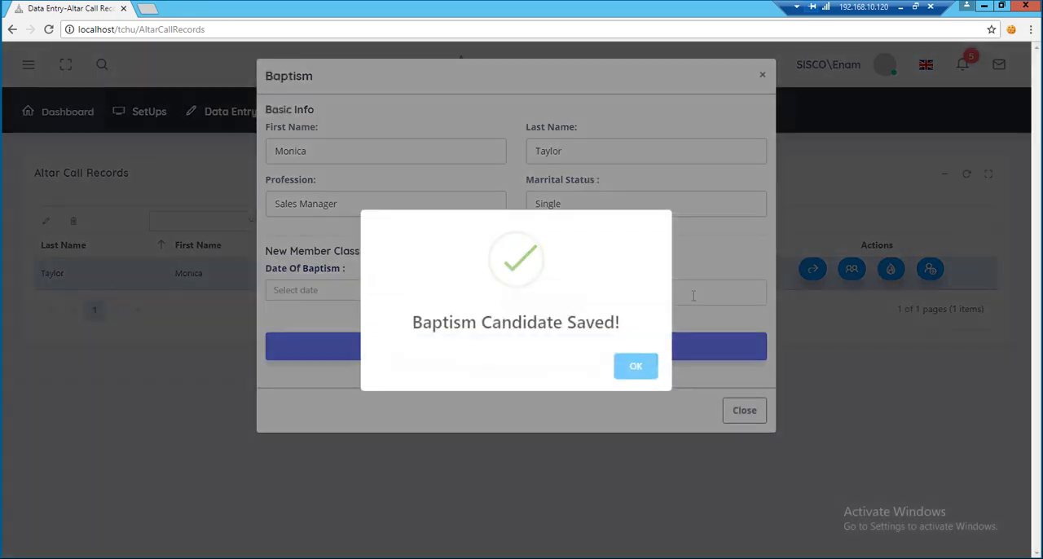
left_click(636, 374)
left_click(742, 416)
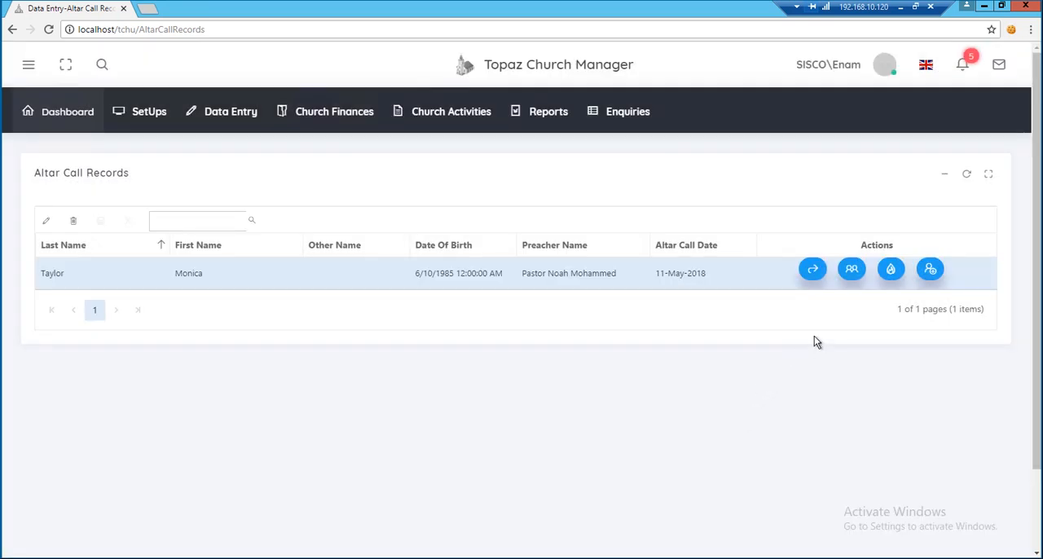
Open the Join Church form for the same person, generate a member ID and set the church branch to Main Branch.
left_click(930, 273)
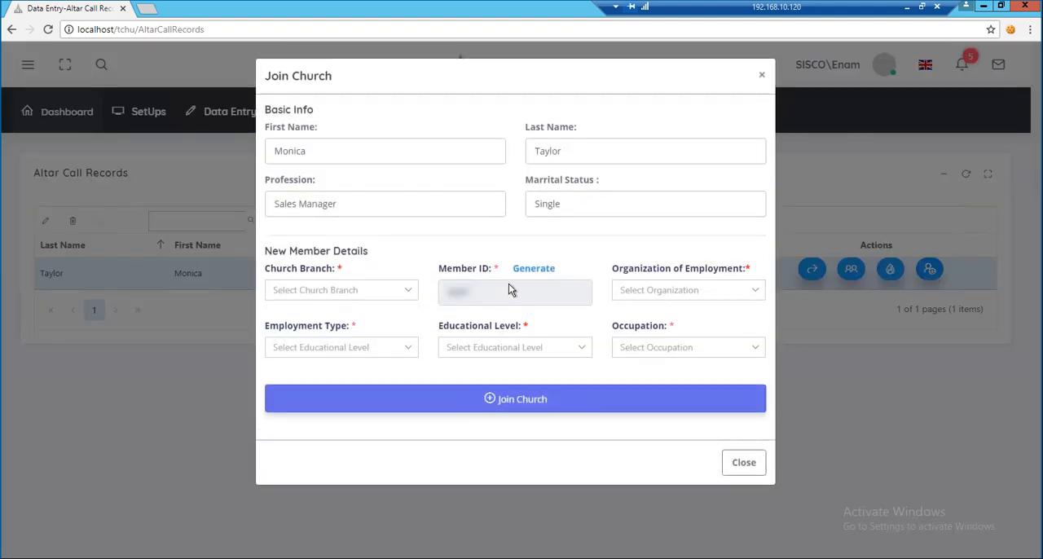
left_click(531, 269)
left_click(409, 291)
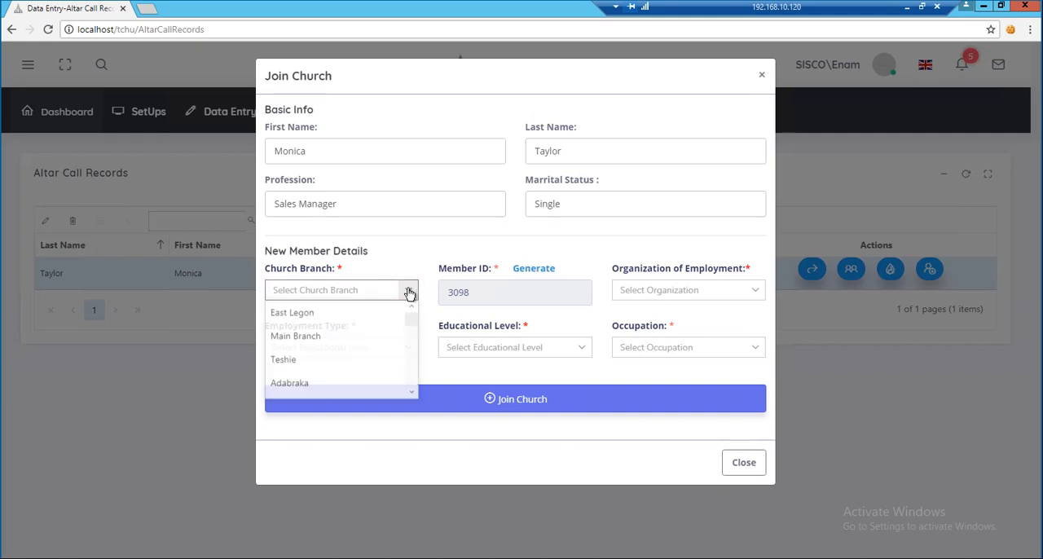
left_click(328, 337)
Set the new member's organization of employment to Barclays Bank and employment type to Full Time.
left_click(752, 294)
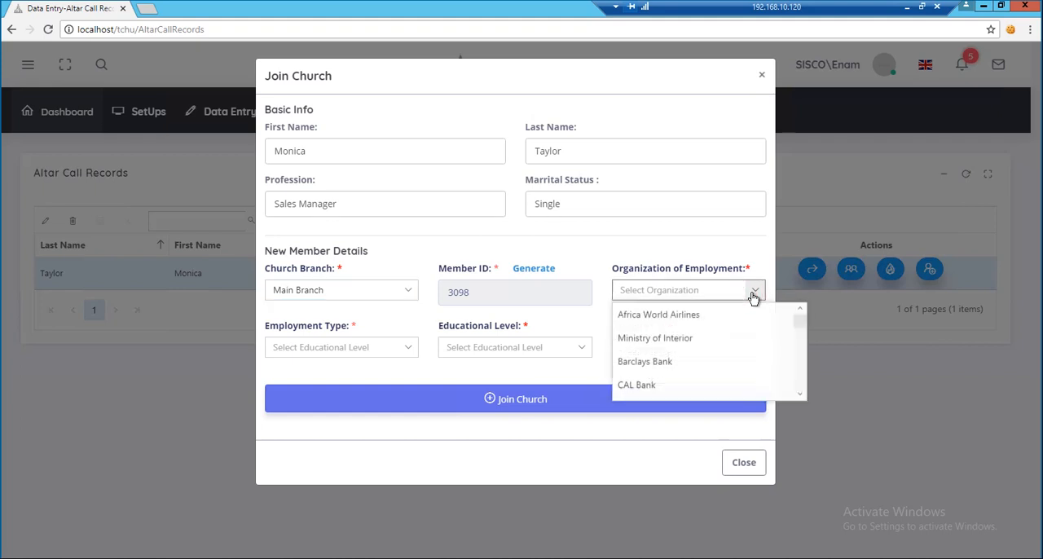
left_click(669, 362)
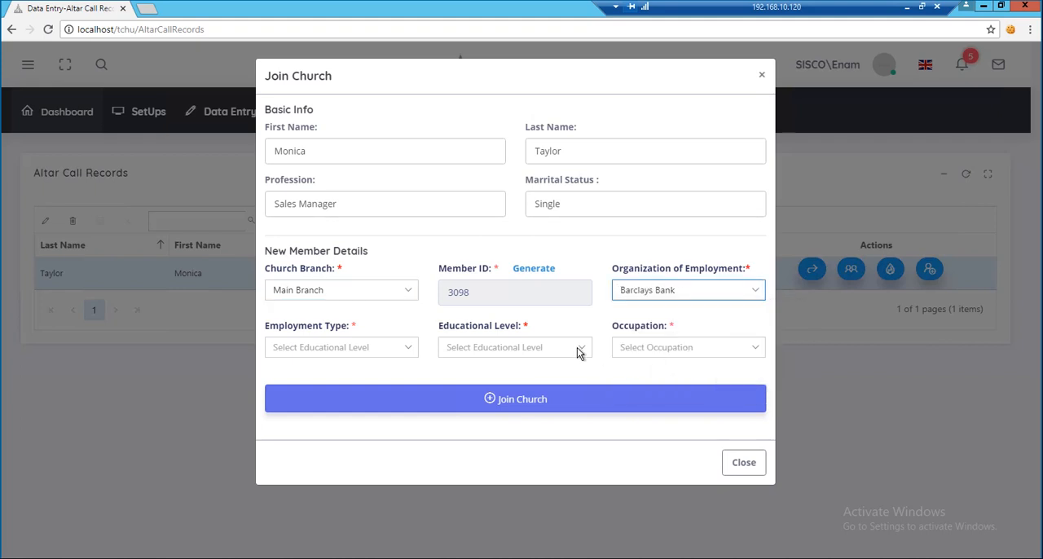
left_click(408, 347)
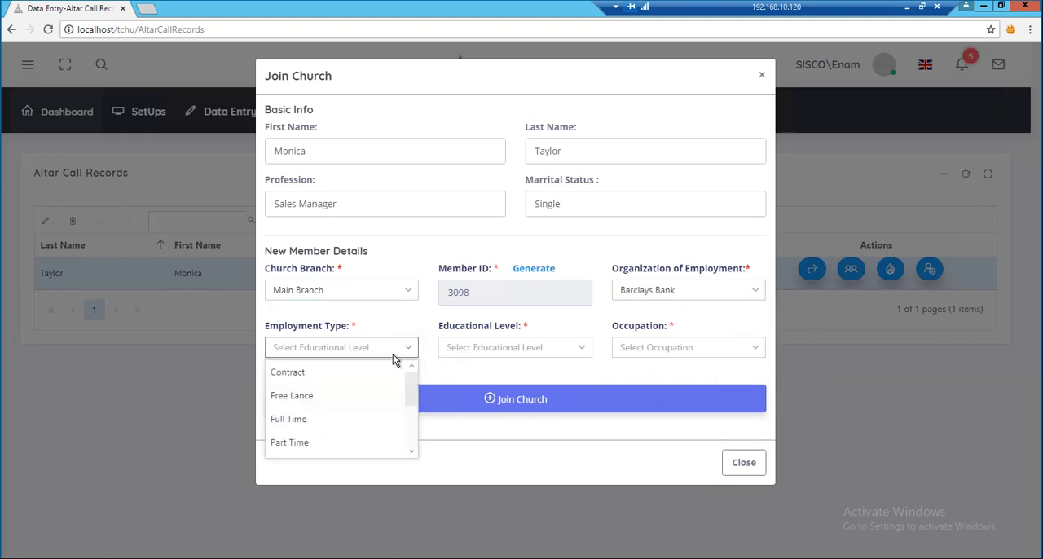
left_click(320, 419)
Set the new member's educational level to University Graduate and occupation to Account Personnel.
left_click(584, 350)
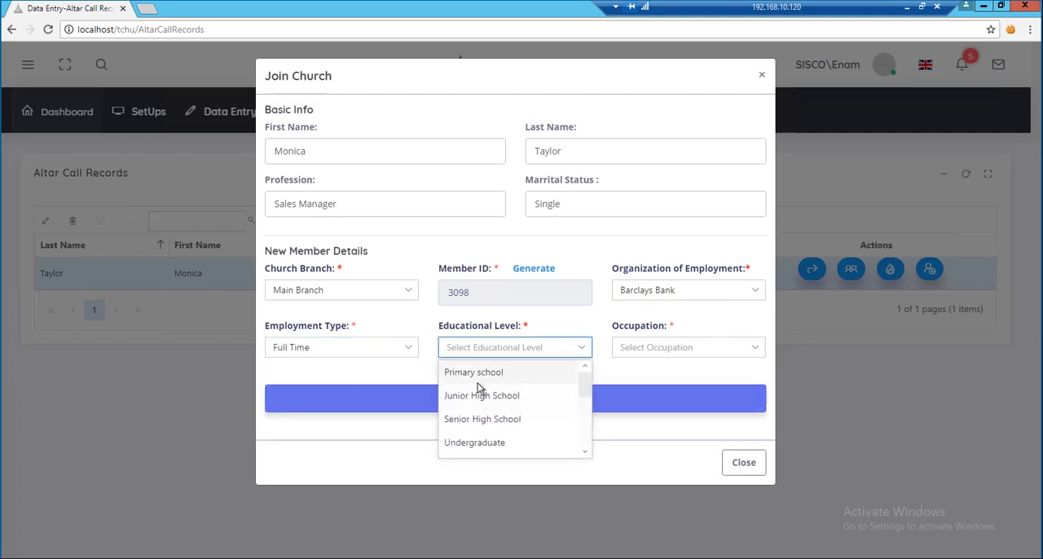
scroll(479, 390, "down", 1)
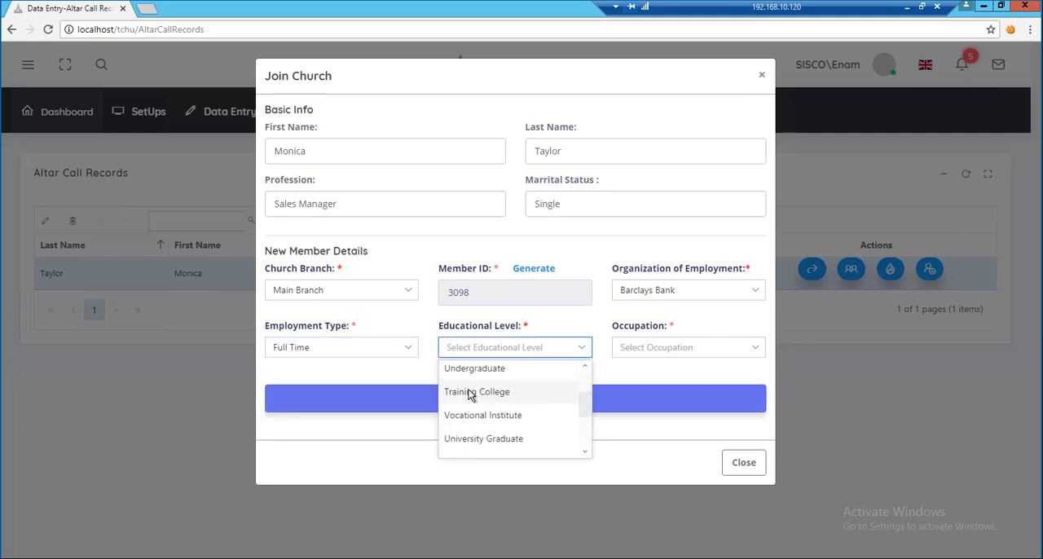
left_click(492, 439)
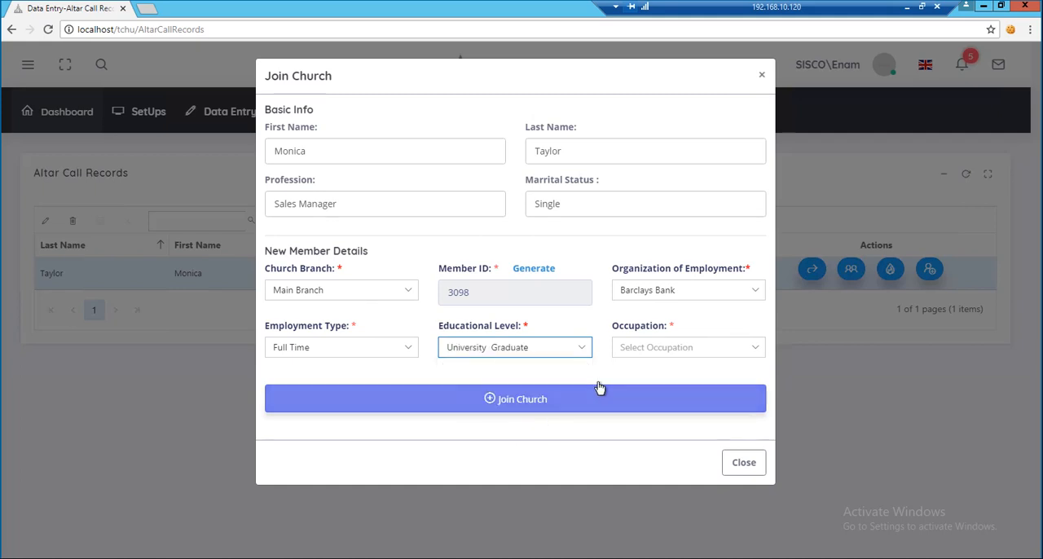
left_click(761, 350)
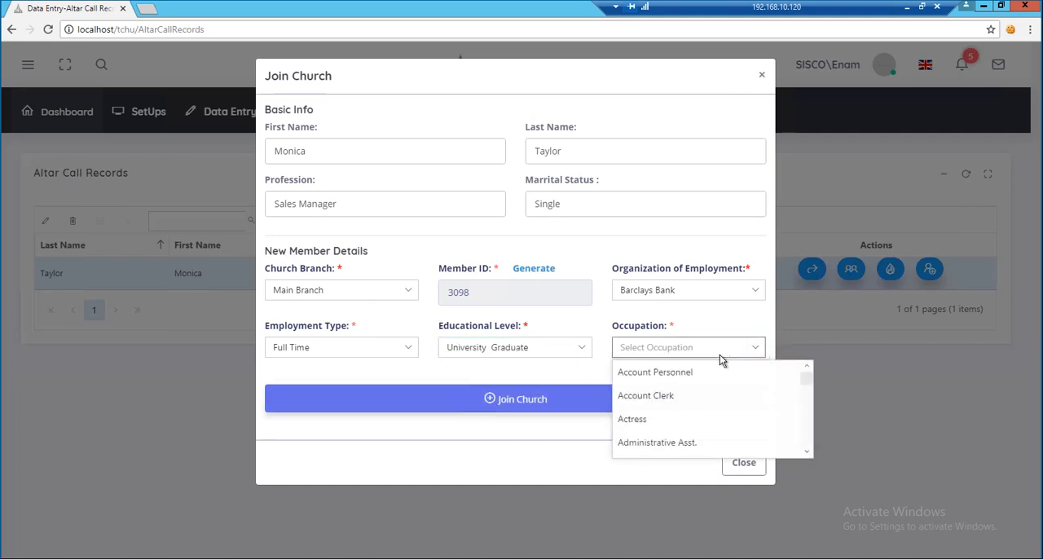
left_click(684, 375)
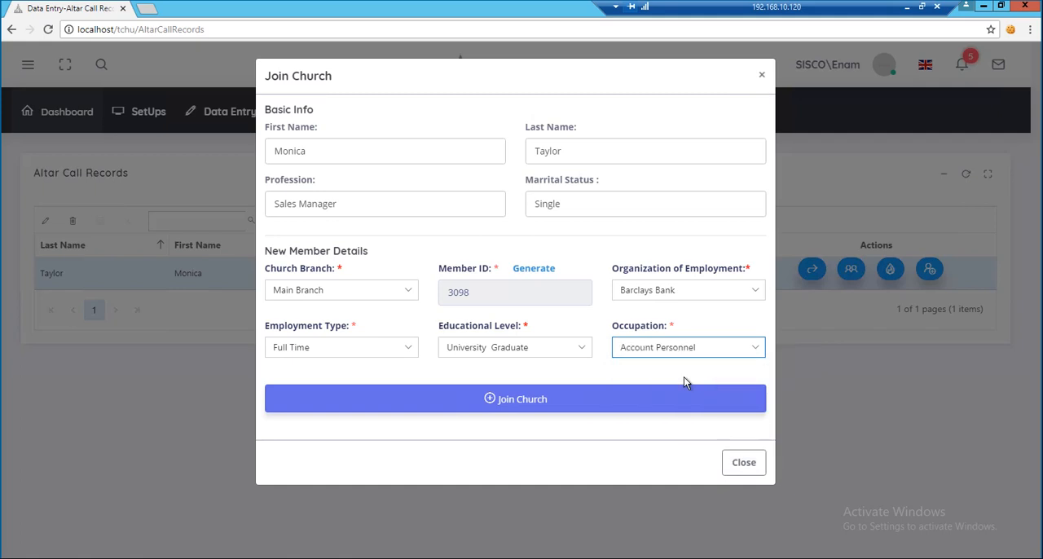
Submit the new member details to join the person to the church and close the Join Church form.
left_click(494, 403)
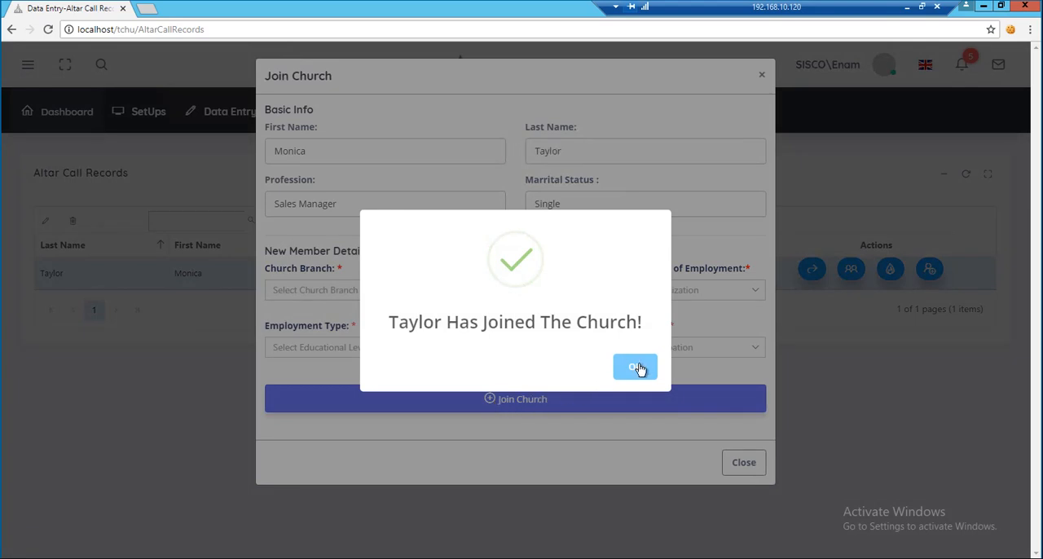
left_click(636, 367)
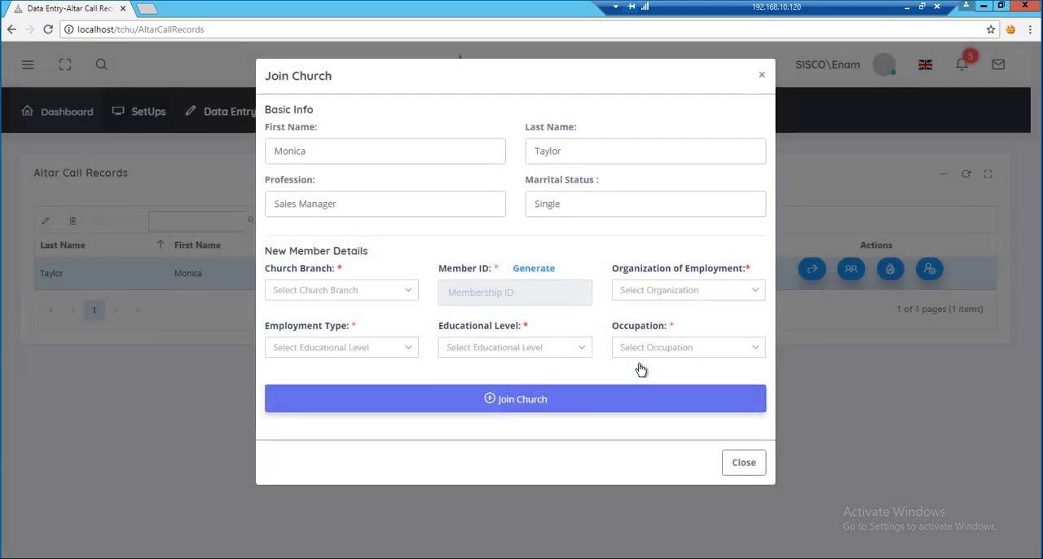
left_click(742, 463)
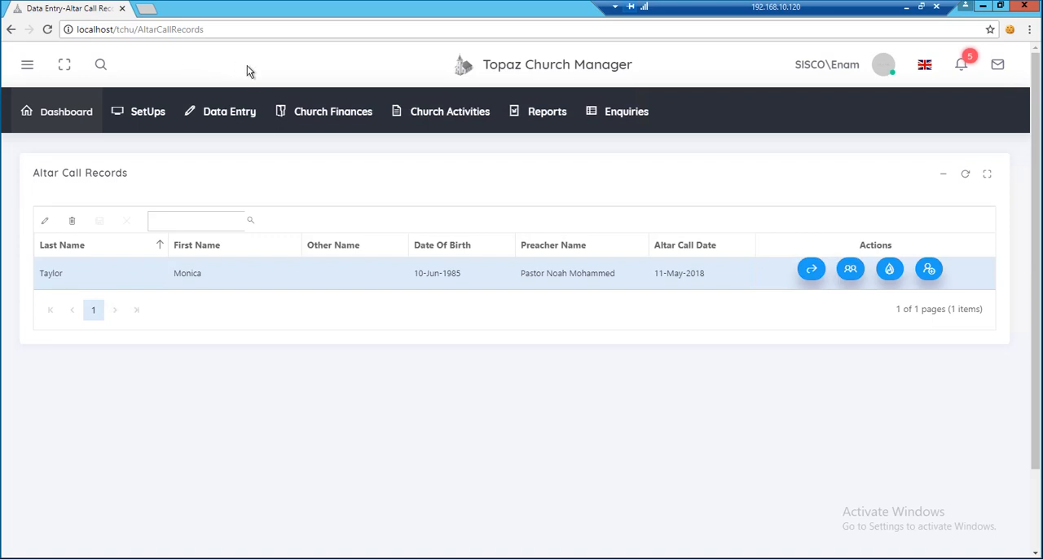
Open the Add/Edit Member page and look up the new member's record by the generated member ID.
left_click(229, 111)
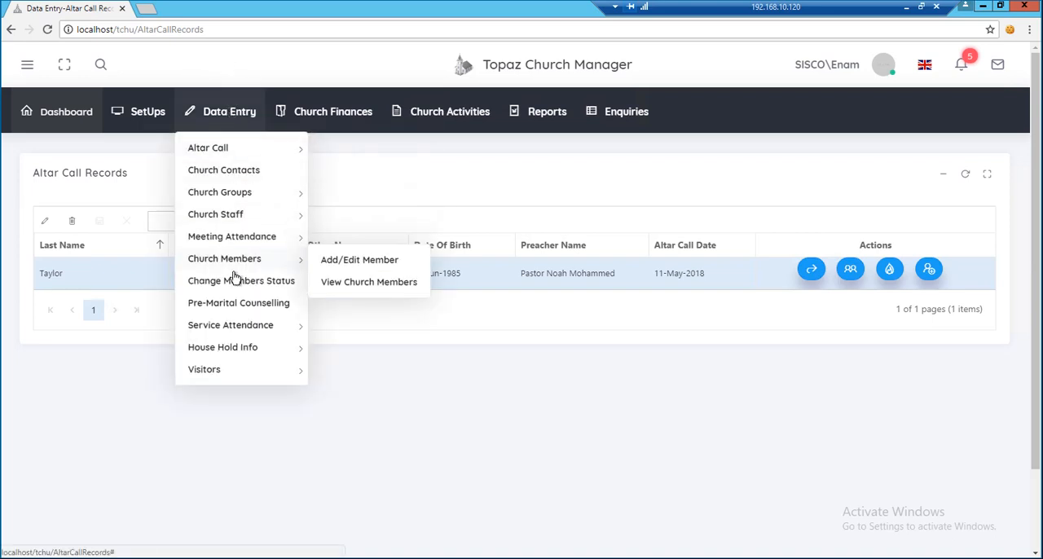
left_click(333, 260)
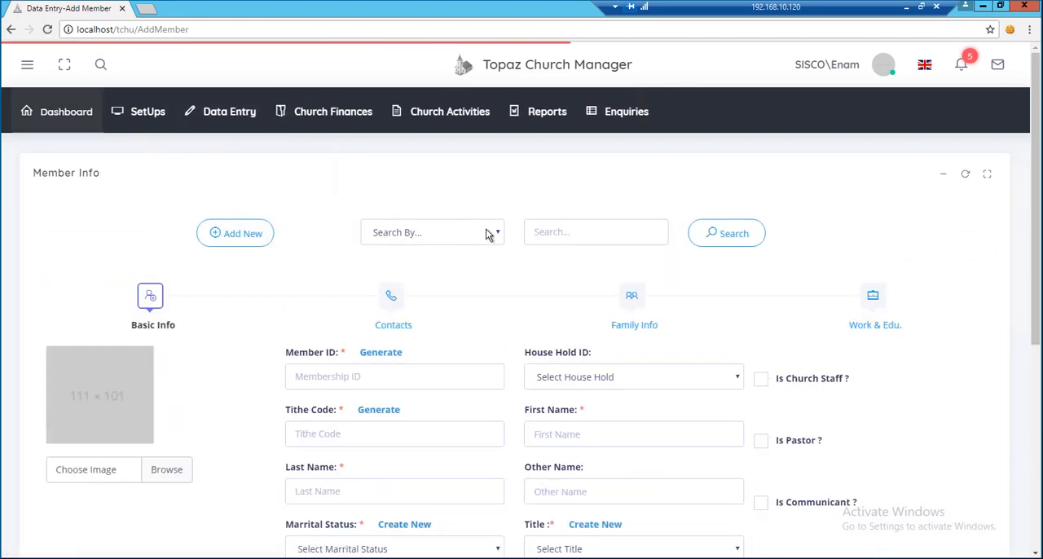
left_click(491, 234)
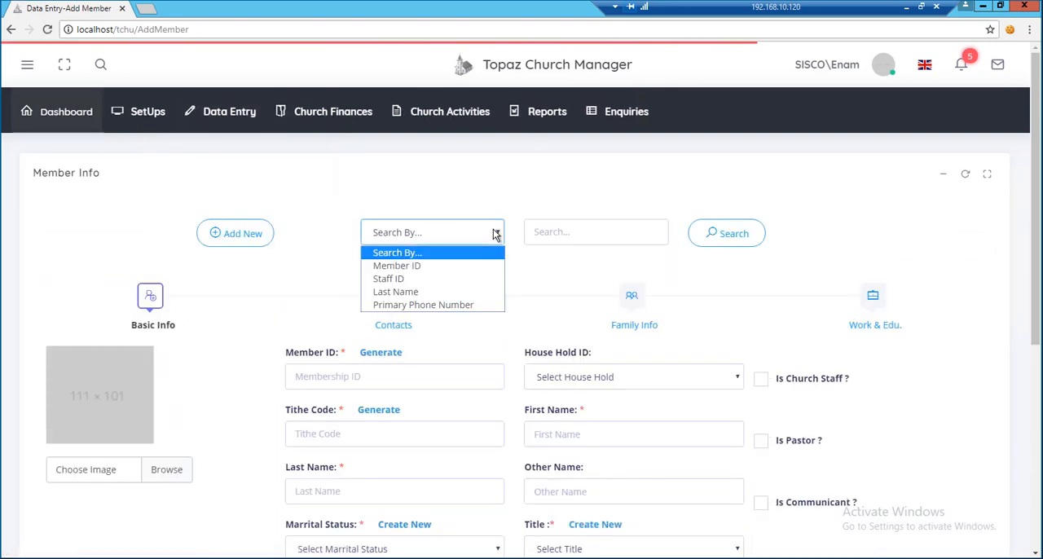
left_click(480, 269)
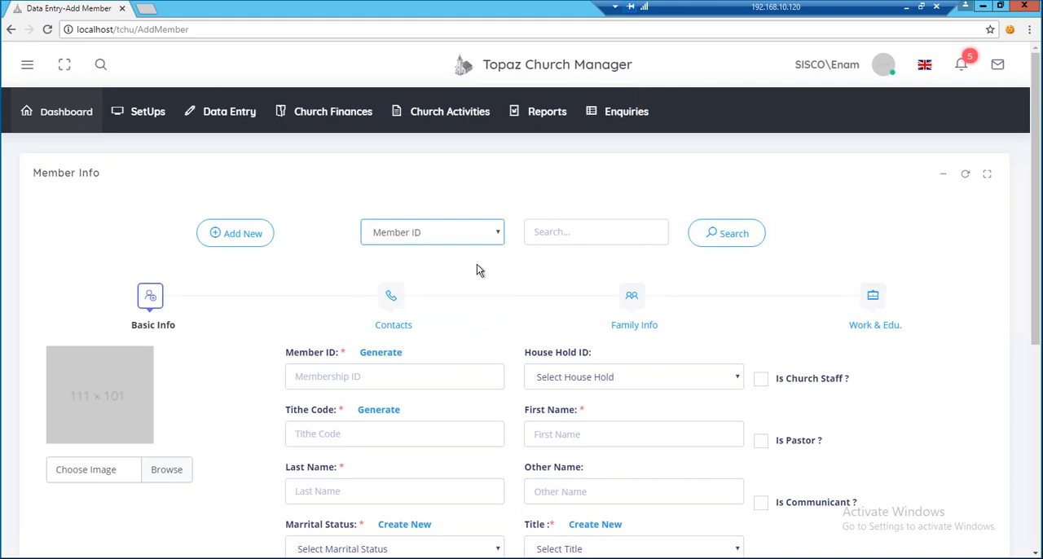
left_click(544, 236)
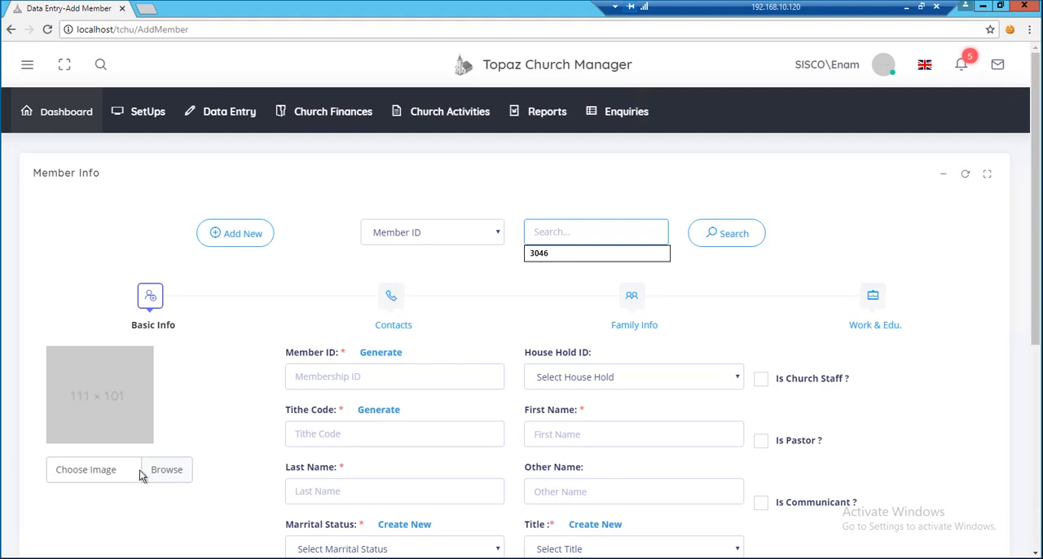
left_click(52, 557)
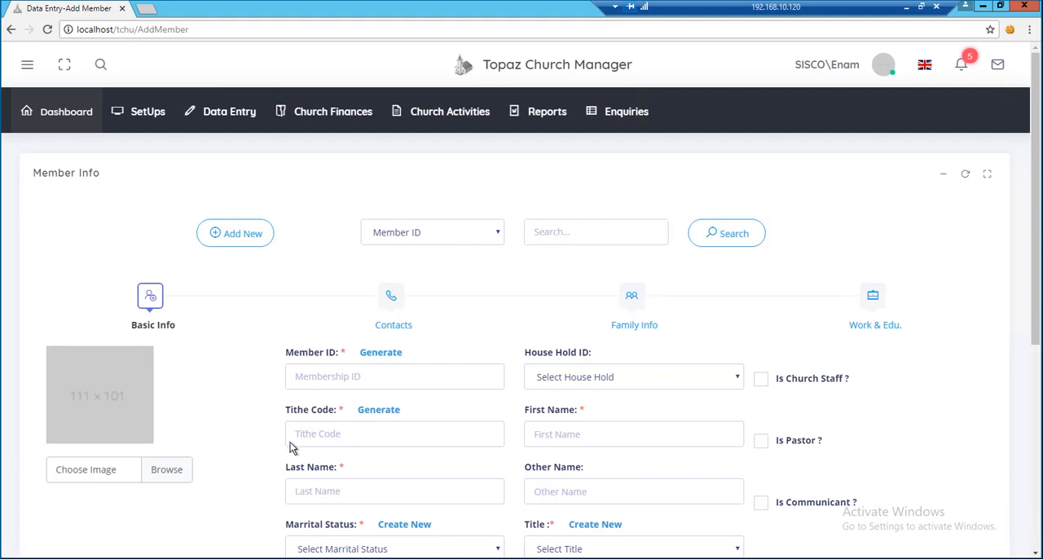
left_click(582, 235)
type("3098")
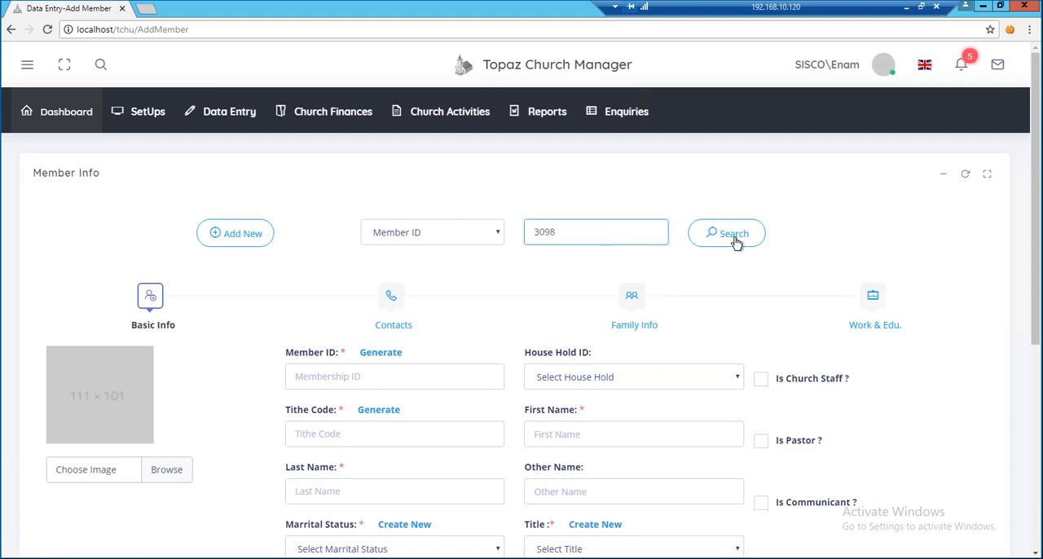
left_click(734, 236)
scroll(714, 277, "down", 1)
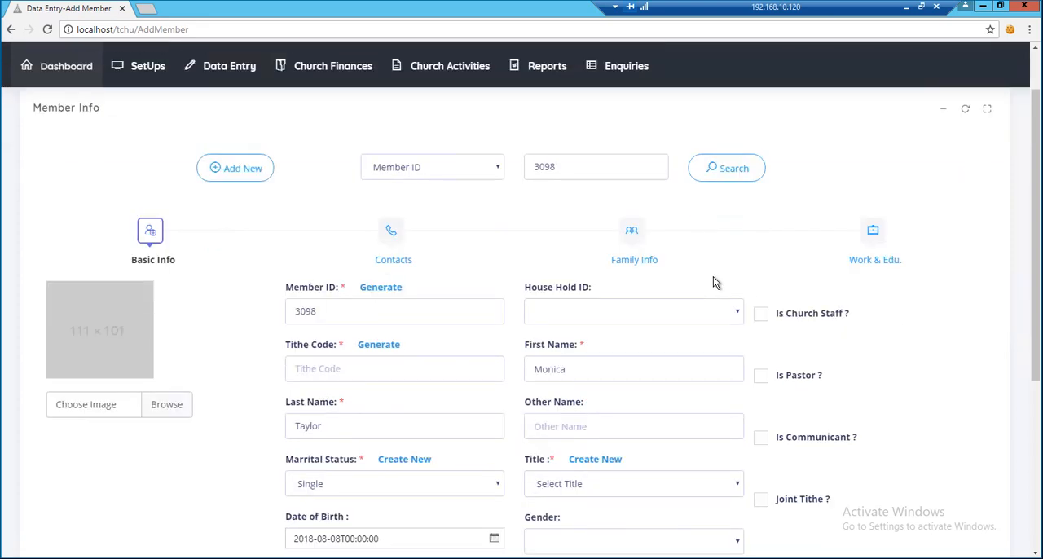
scroll(713, 282, "down", 1)
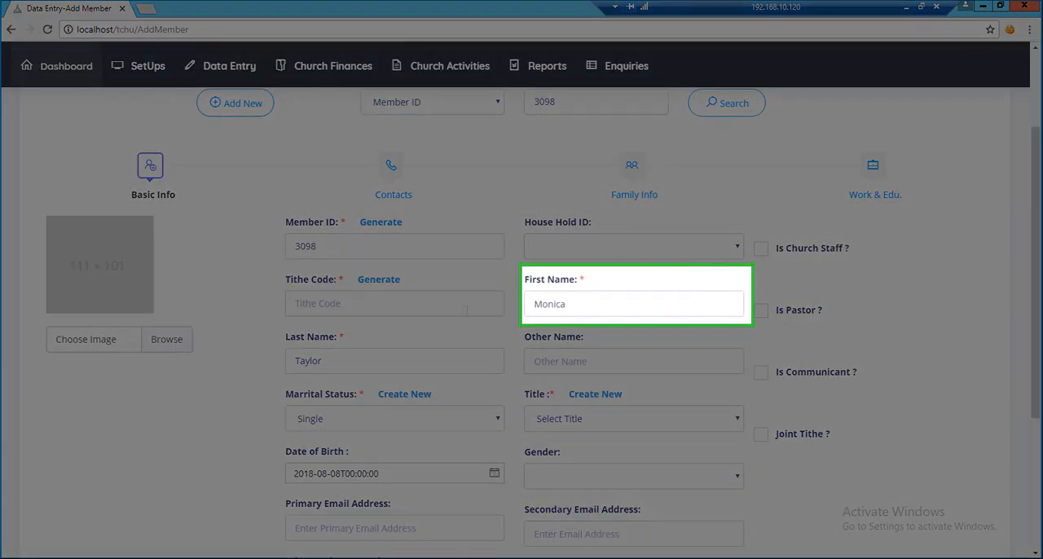